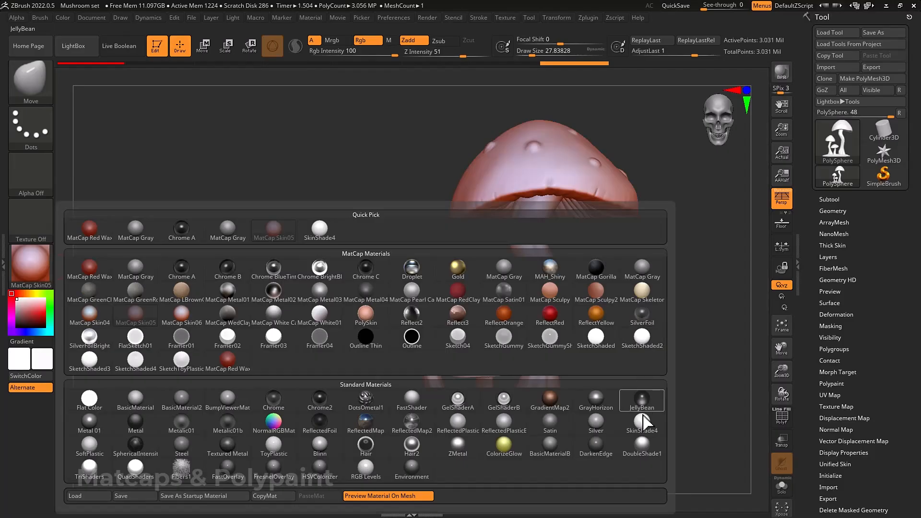
Apply the SkinShade4 material to the mushroom model and enable Colorize for polypainting
{"action": "left_click", "coordinate": [643, 422]}
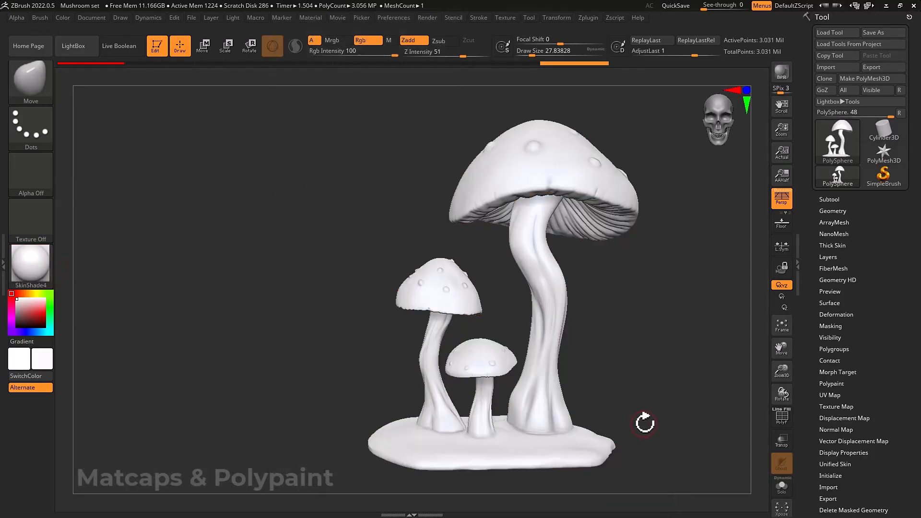
{"action": "left_click", "coordinate": [830, 384]}
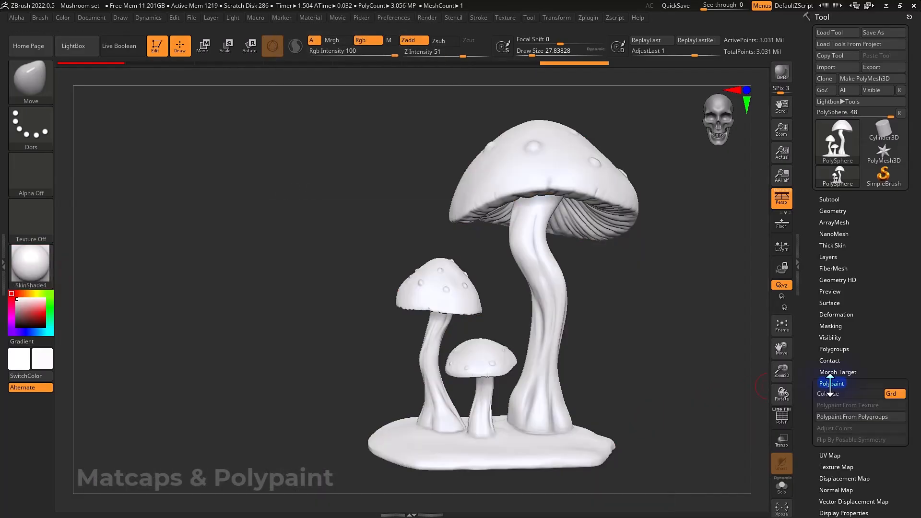
{"action": "left_click", "coordinate": [829, 390]}
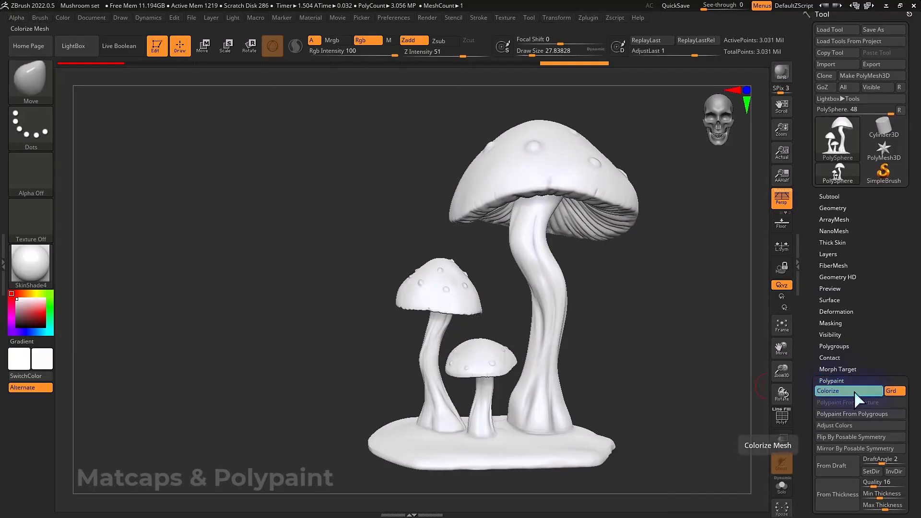
Paint a wavy blue stroke from edge to edge of the plane with the Paint brush
{"action": "left_click", "coordinate": [30, 79]}
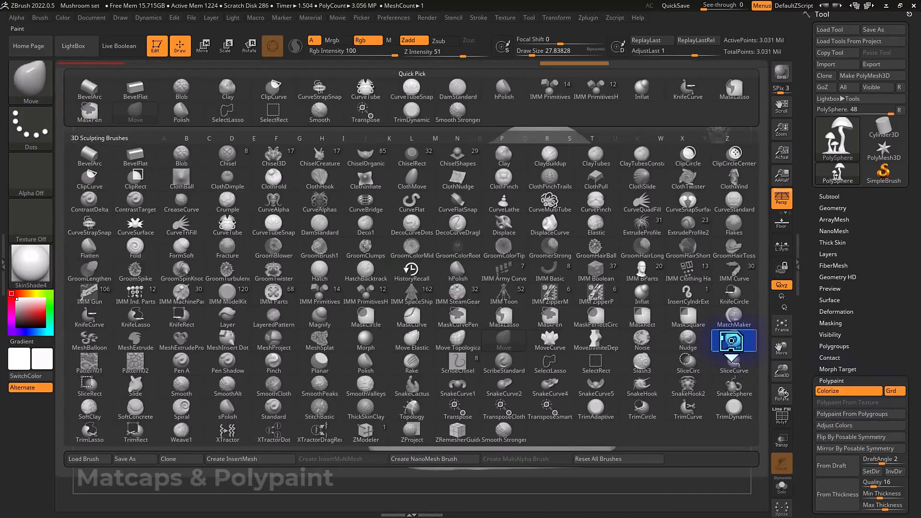
{"action": "left_click", "coordinate": [732, 341]}
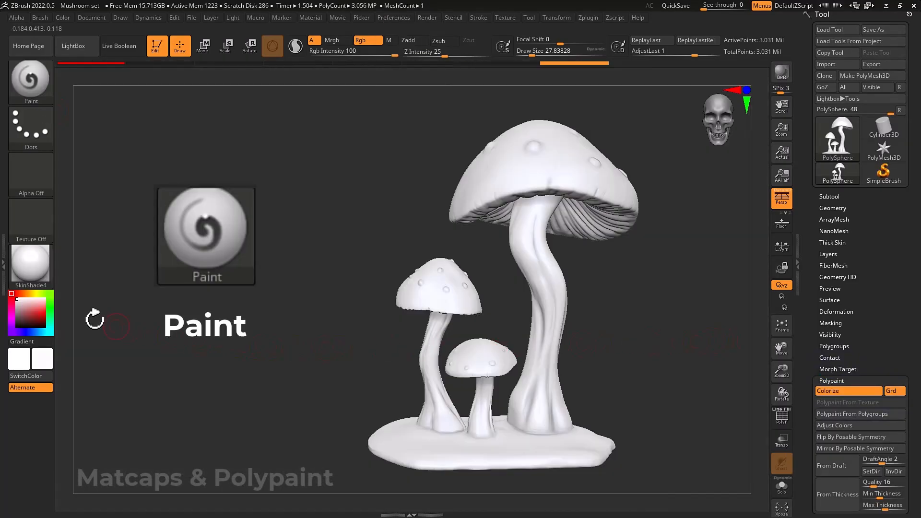
{"action": "left_click", "coordinate": [32, 310]}
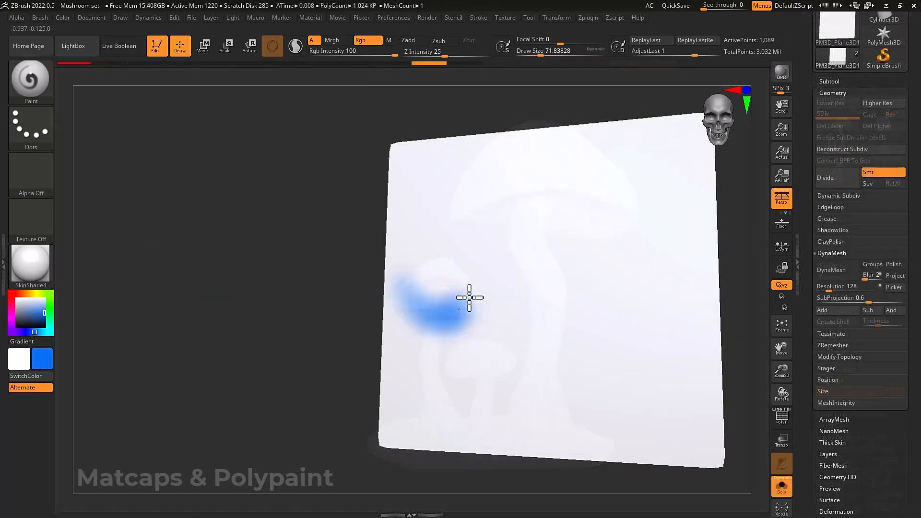
{"action": "mouse_move", "coordinate": [469, 297]}
{"action": "left_mouse_down"}
{"action": "mouse_move", "coordinate": [518, 222]}
{"action": "mouse_move", "coordinate": [602, 253]}
{"action": "mouse_move", "coordinate": [643, 185]}
{"action": "mouse_move", "coordinate": [692, 202]}
{"action": "mouse_move", "coordinate": [695, 136]}
{"action": "left_mouse_up"}
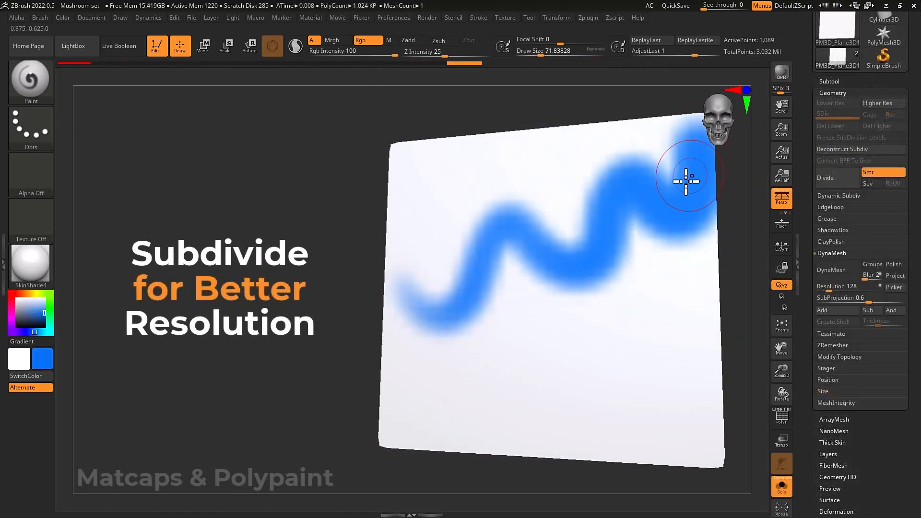
Subdivide the plane three times and paint another blue stroke across its lower half
{"action": "left_click", "coordinate": [836, 180]}
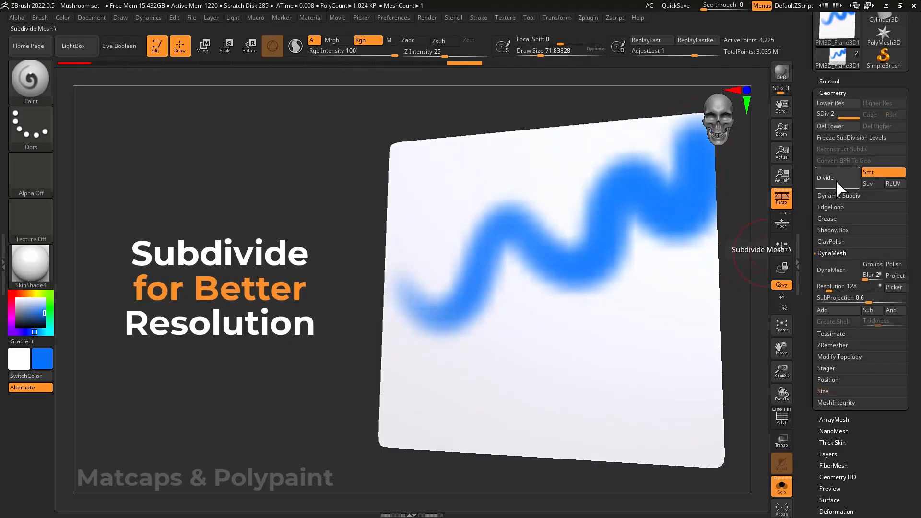
{"action": "left_click", "coordinate": [835, 180]}
{"action": "left_click", "coordinate": [835, 180]}
{"action": "mouse_move", "coordinate": [472, 374]}
{"action": "left_mouse_down"}
{"action": "mouse_move", "coordinate": [487, 404]}
{"action": "mouse_move", "coordinate": [590, 333]}
{"action": "mouse_move", "coordinate": [676, 353]}
{"action": "left_mouse_up"}
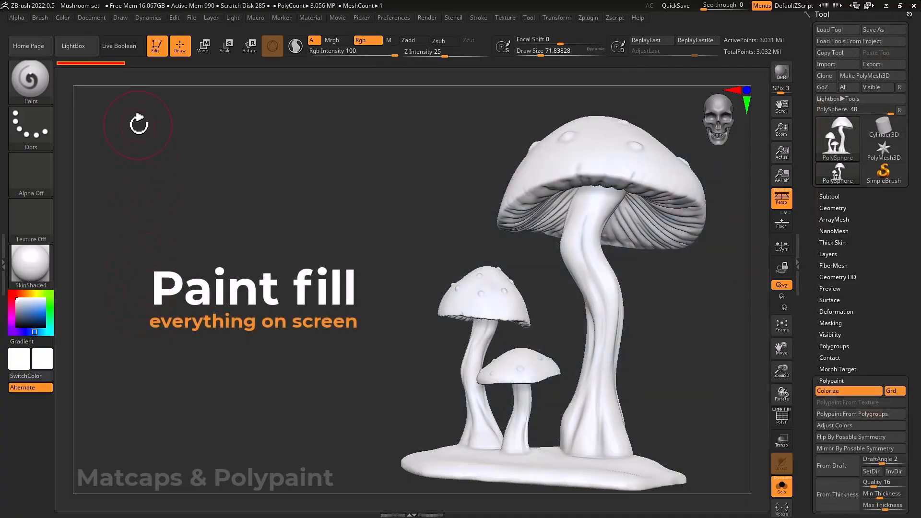
Fill the whole mushroom object with an orange-yellow colour of R 248, G 181, B 13
{"action": "left_click", "coordinate": [59, 18]}
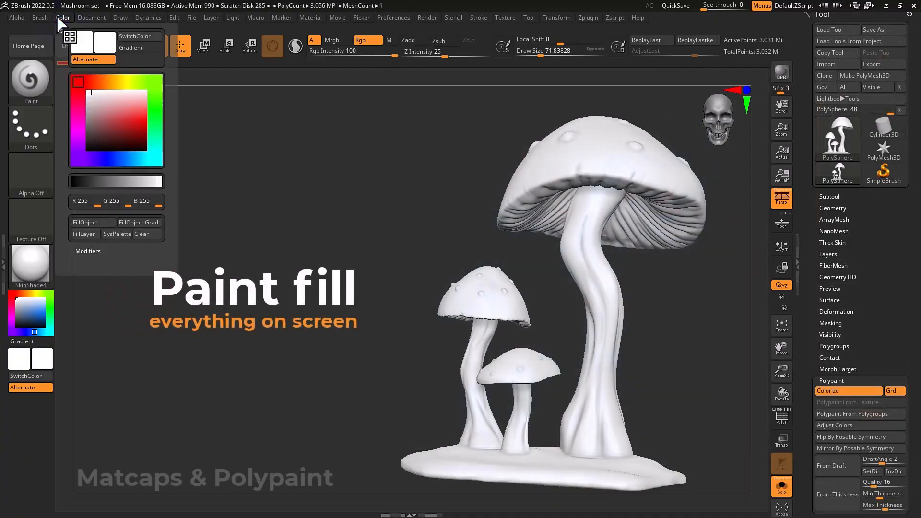
{"action": "left_click", "coordinate": [115, 82]}
{"action": "left_click", "coordinate": [142, 121]}
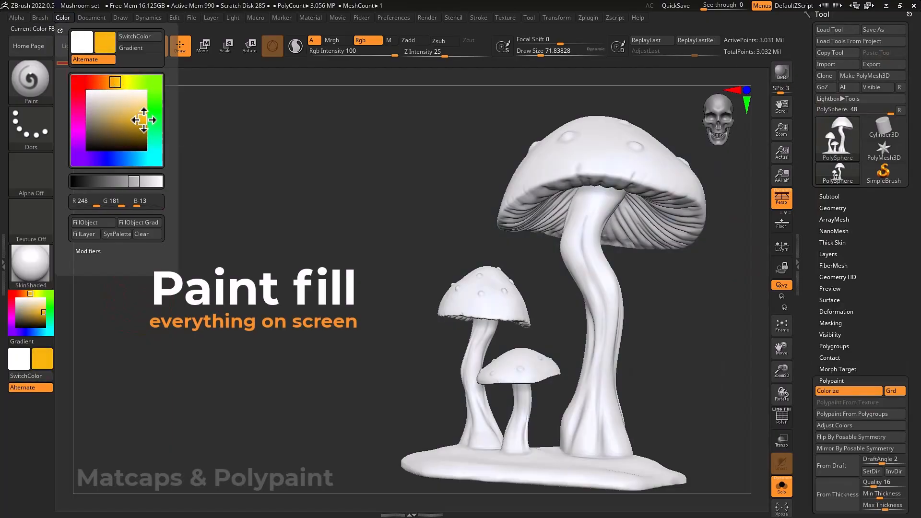
{"action": "left_click", "coordinate": [98, 221]}
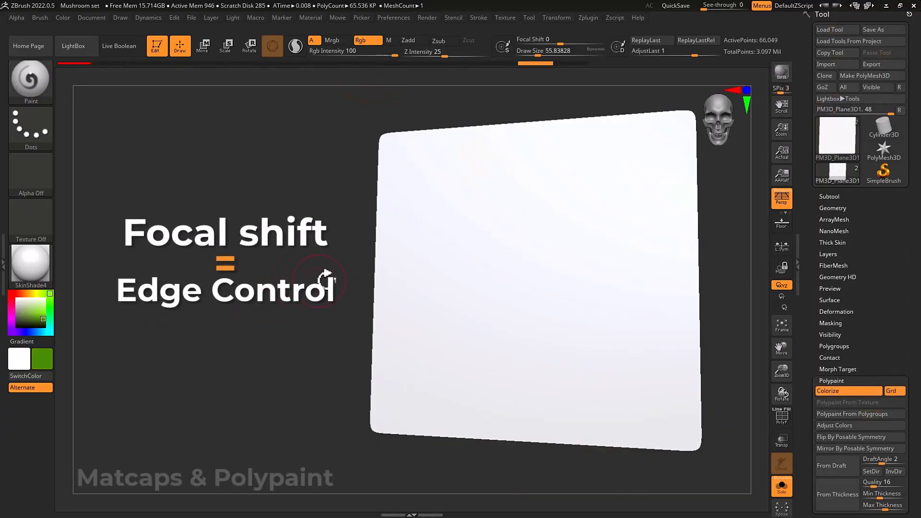
Paint a green stroke across the plane's upper half at Focal Shift -87 and a second one below it at Focal Shift 12
{"action": "right_click", "coordinate": [431, 276]}
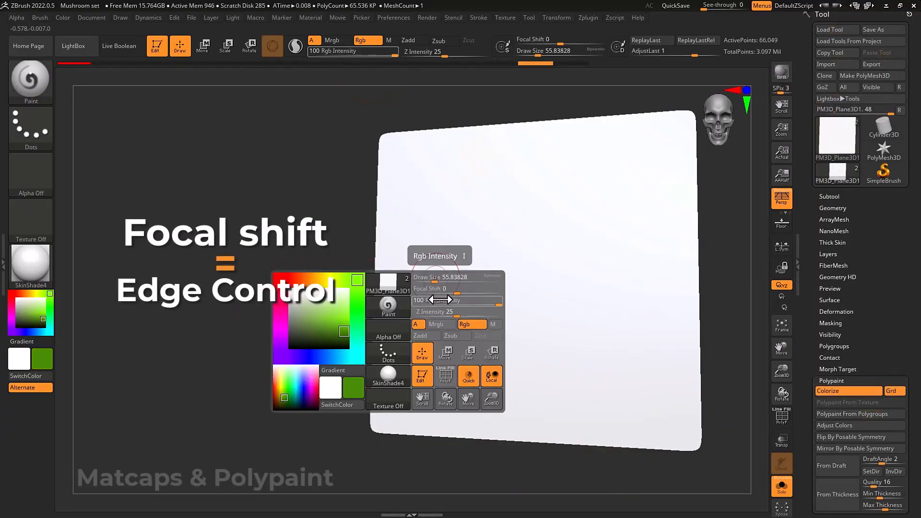
{"action": "left_click_drag", "start_coordinate": [444, 291], "coordinate": [419, 289]}
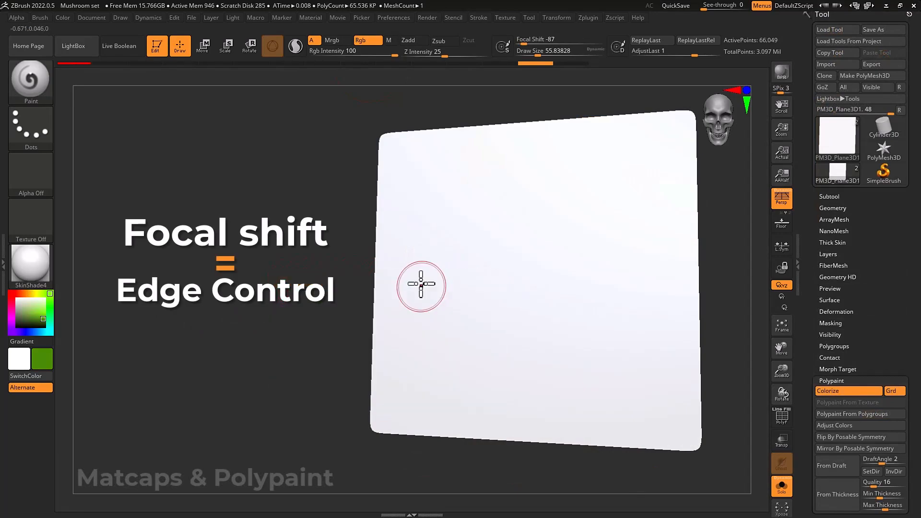
{"action": "mouse_move", "coordinate": [416, 255]}
{"action": "left_mouse_down"}
{"action": "mouse_move", "coordinate": [468, 218]}
{"action": "mouse_move", "coordinate": [611, 174]}
{"action": "mouse_move", "coordinate": [575, 171]}
{"action": "mouse_move", "coordinate": [461, 221]}
{"action": "mouse_move", "coordinate": [429, 249]}
{"action": "left_mouse_up"}
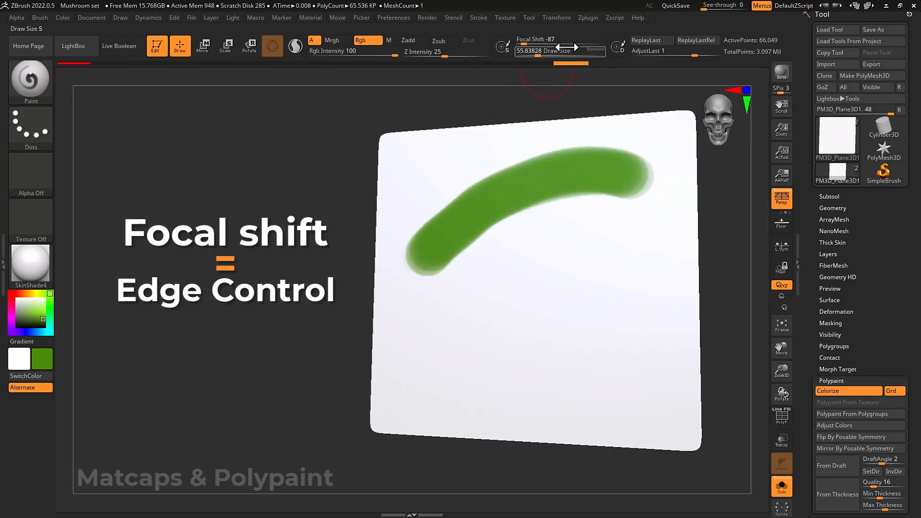
{"action": "left_click", "coordinate": [567, 42]}
{"action": "mouse_move", "coordinate": [450, 359]}
{"action": "left_mouse_down"}
{"action": "mouse_move", "coordinate": [496, 316]}
{"action": "mouse_move", "coordinate": [617, 279]}
{"action": "mouse_move", "coordinate": [619, 269]}
{"action": "mouse_move", "coordinate": [493, 317]}
{"action": "mouse_move", "coordinate": [452, 364]}
{"action": "left_mouse_up"}
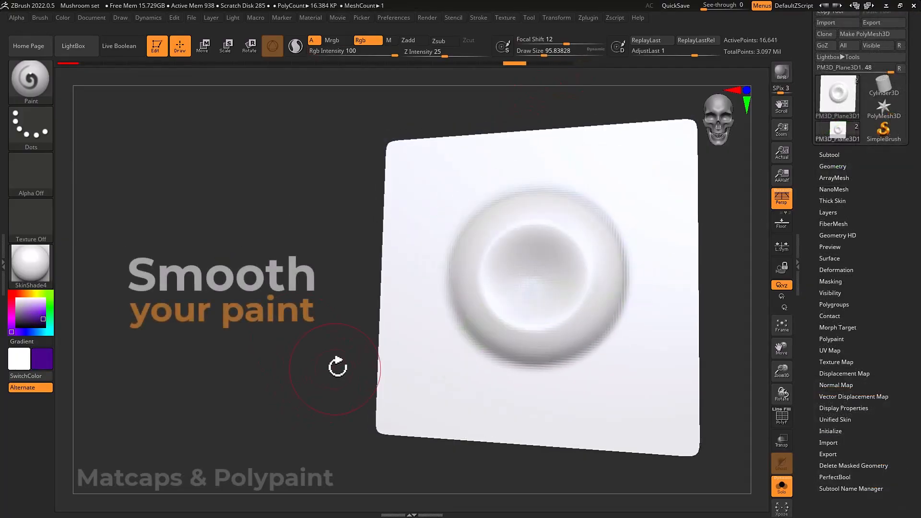
Paint a diagonal purple stroke across the plane's round dent, then a lighter one above it at Rgb Intensity 55
{"action": "mouse_move", "coordinate": [410, 335]}
{"action": "left_mouse_down"}
{"action": "mouse_move", "coordinate": [531, 295]}
{"action": "mouse_move", "coordinate": [588, 254]}
{"action": "mouse_move", "coordinate": [438, 332]}
{"action": "mouse_move", "coordinate": [642, 218]}
{"action": "left_mouse_up"}
{"action": "left_click_drag", "start_coordinate": [394, 53], "coordinate": [373, 54]}
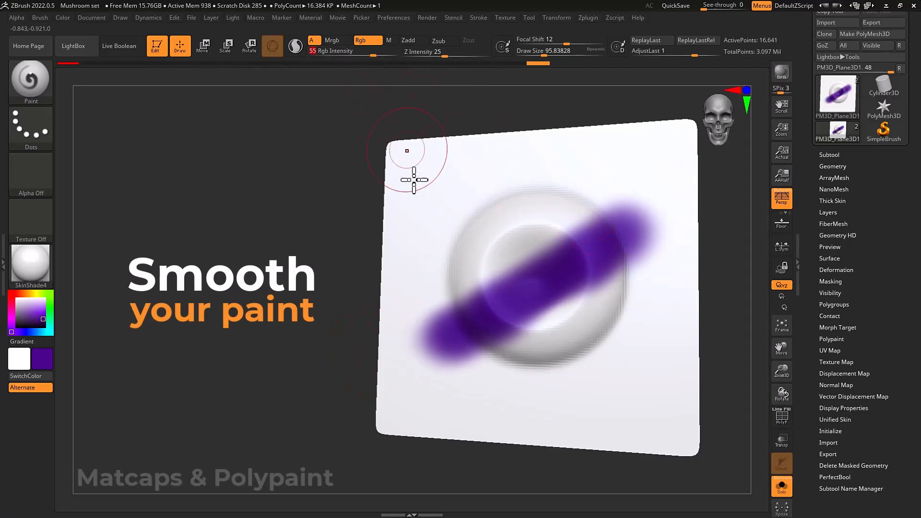
{"action": "mouse_move", "coordinate": [437, 267]}
{"action": "left_mouse_down"}
{"action": "mouse_move", "coordinate": [555, 192]}
{"action": "mouse_move", "coordinate": [473, 252]}
{"action": "mouse_move", "coordinate": [516, 187]}
{"action": "mouse_move", "coordinate": [428, 212]}
{"action": "left_mouse_up"}
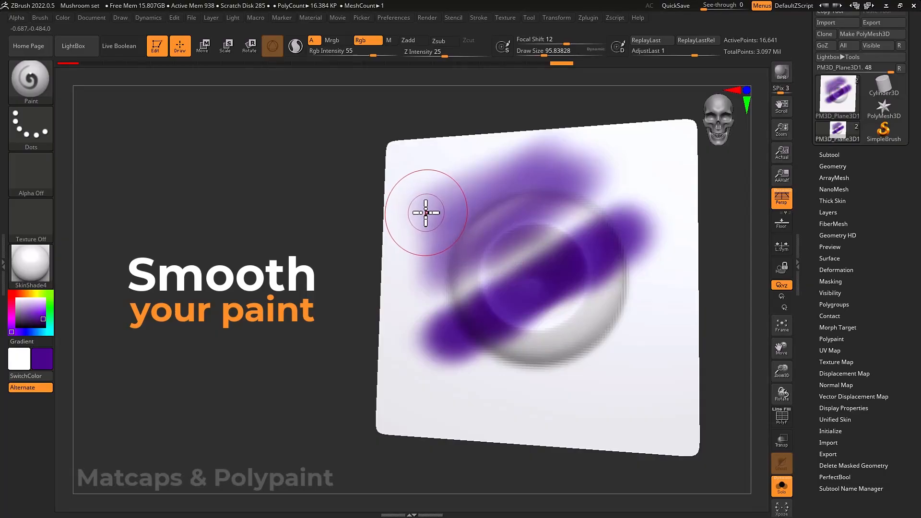
Smooth only the purple paint on the plane with Zadd off for the Smooth brush, and turn Zadd back on
{"action": "key", "text": "shift"}
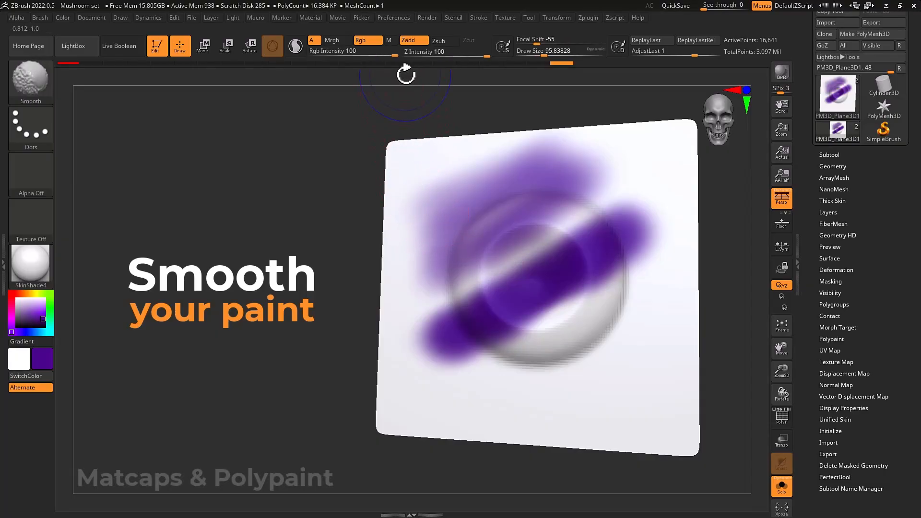
{"action": "left_click", "coordinate": [412, 39]}
{"action": "mouse_move", "coordinate": [459, 215]}
{"action": "left_mouse_down", "text": "shift"}
{"action": "mouse_move", "coordinate": [473, 321]}
{"action": "mouse_move", "coordinate": [465, 333]}
{"action": "mouse_move", "coordinate": [620, 242]}
{"action": "mouse_move", "coordinate": [498, 312]}
{"action": "mouse_move", "coordinate": [451, 313]}
{"action": "left_mouse_up", "text": "shift"}
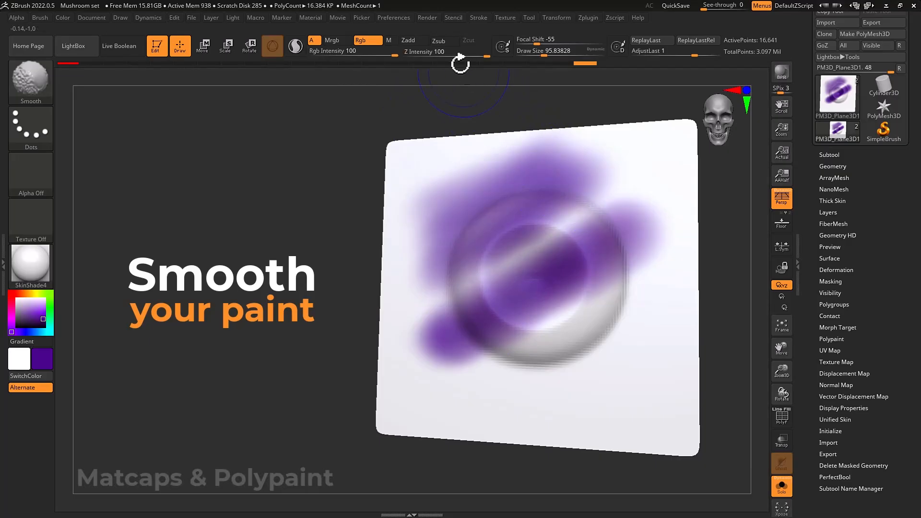
{"action": "left_click", "coordinate": [415, 41]}
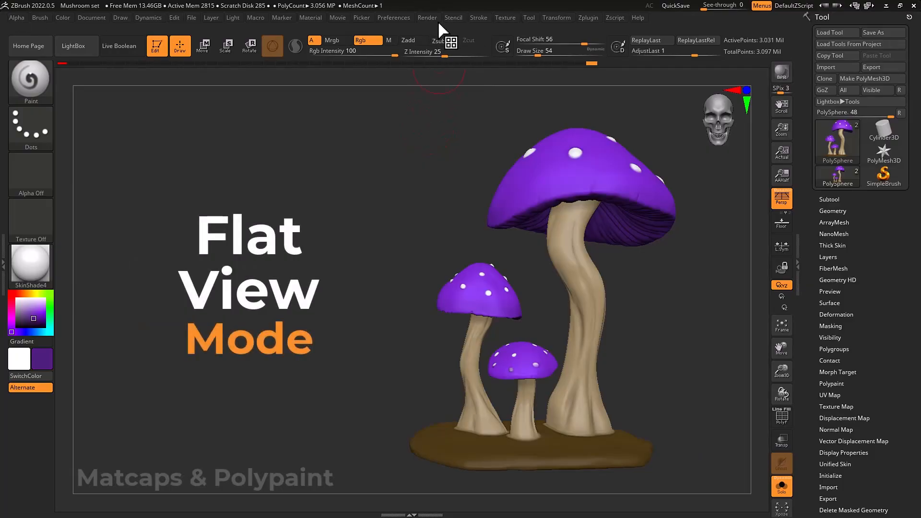
Inspect the painted mushrooms without shading in Flat render mode and return to Preview mode
{"action": "left_click", "coordinate": [435, 20]}
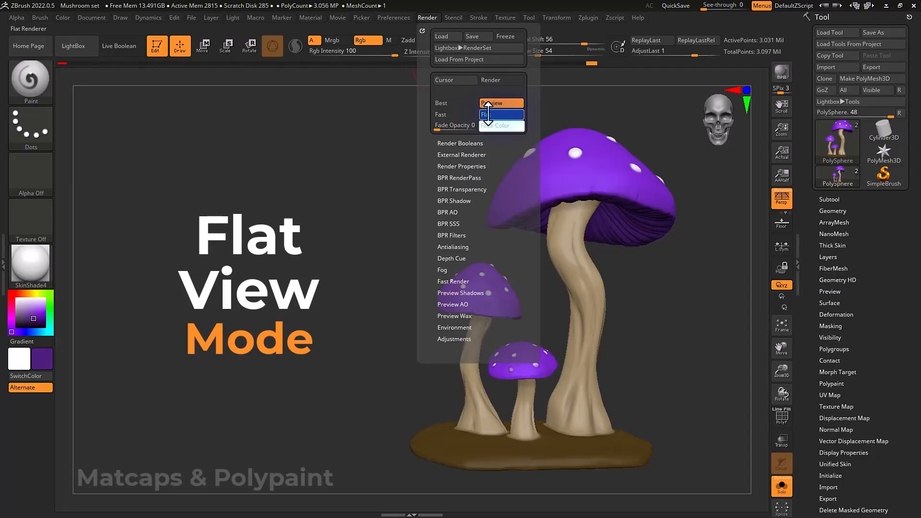
{"action": "left_click", "coordinate": [487, 115]}
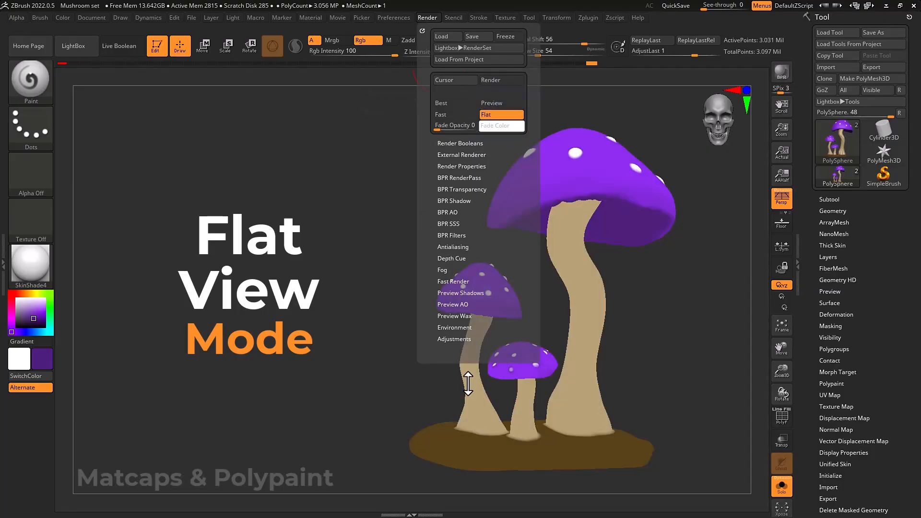
{"action": "right_click_drag", "start_coordinate": [527, 390], "coordinate": [329, 374]}
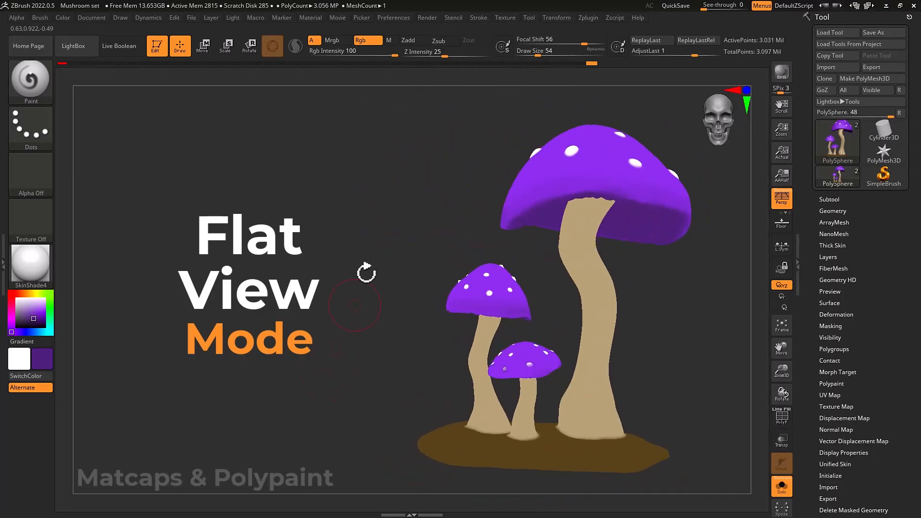
{"action": "left_click", "coordinate": [430, 19]}
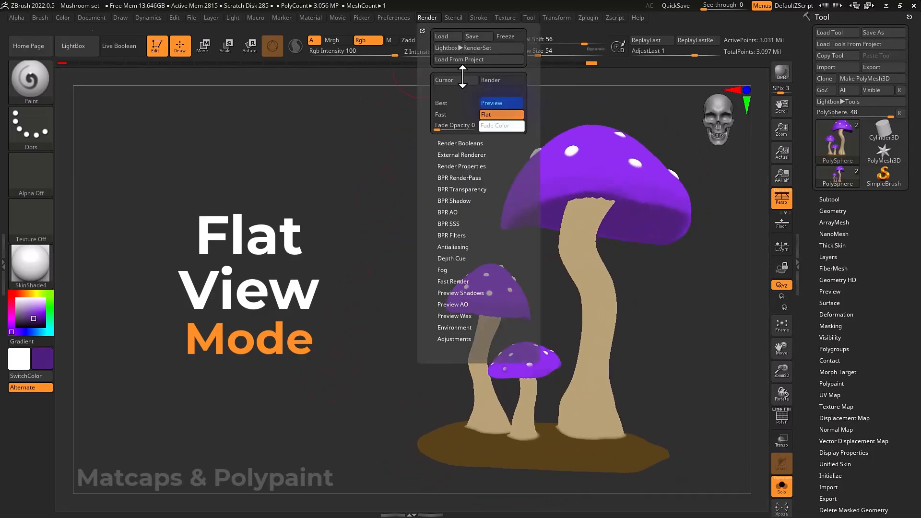
{"action": "left_click", "coordinate": [494, 102]}
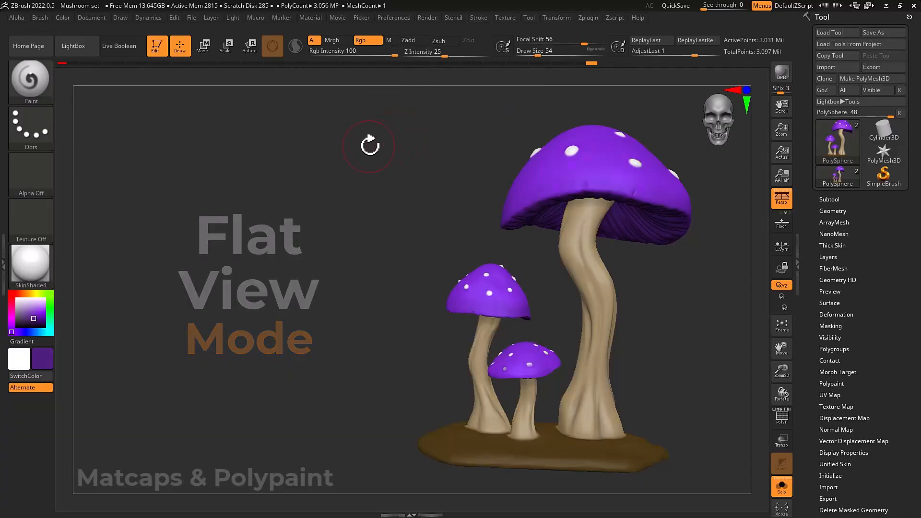
Toggle Colorize to compare the mushrooms with and without their polypaint
{"action": "left_click", "coordinate": [826, 383]}
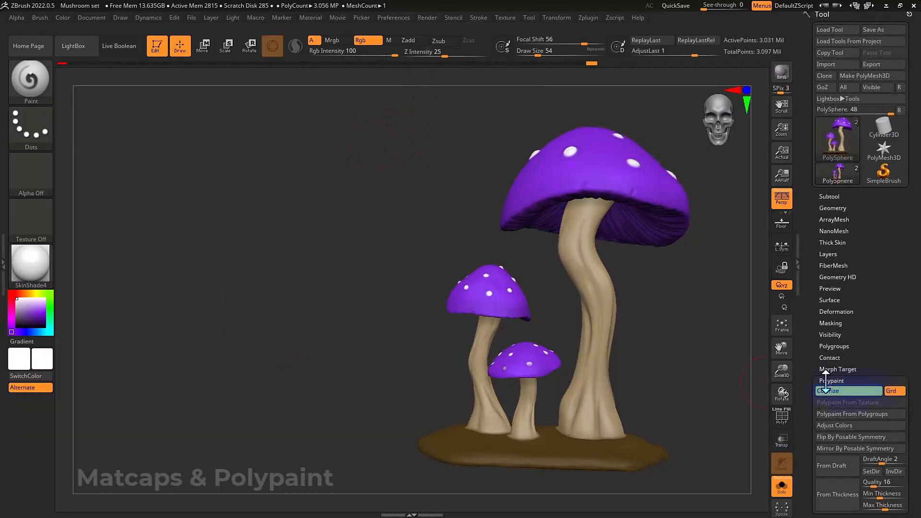
{"action": "left_click", "coordinate": [837, 392]}
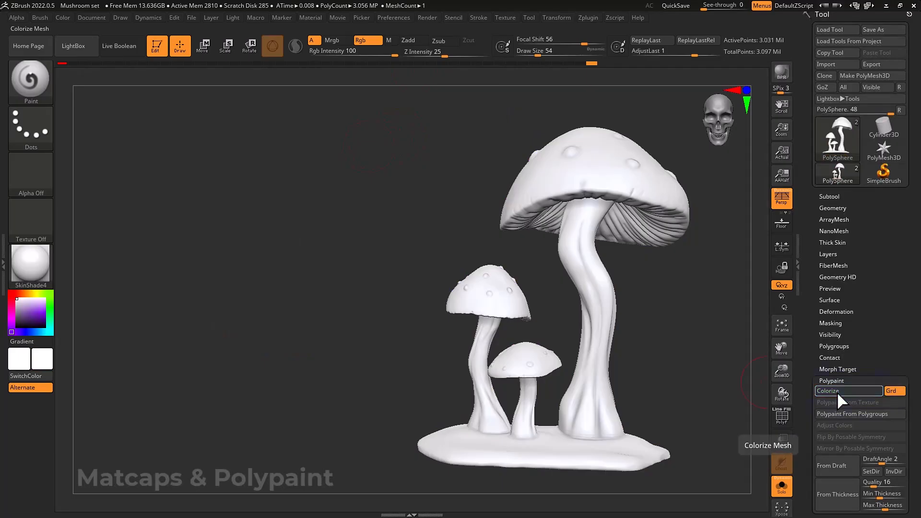
{"action": "left_click", "coordinate": [836, 391]}
{"action": "left_click", "coordinate": [837, 391]}
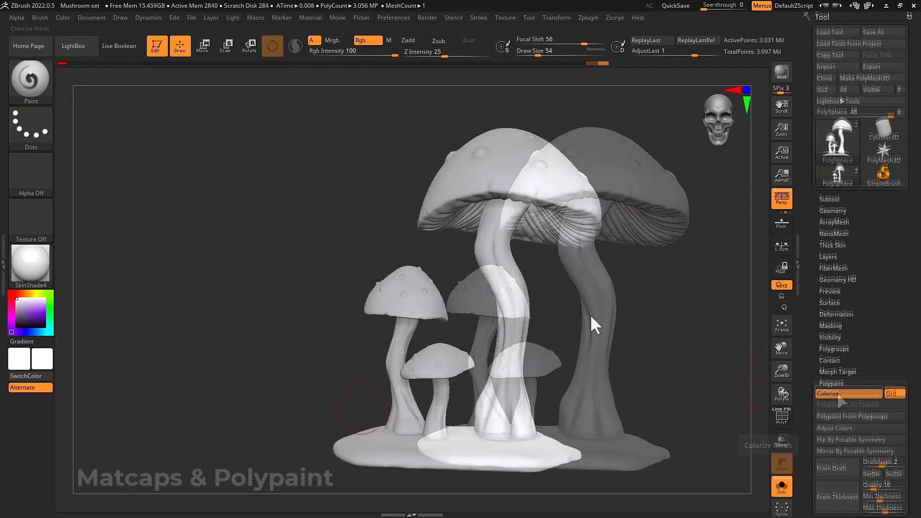
Fill the whole mushroom object with a pale yellow base colour of R 231, G 220, B 134
{"action": "left_click", "coordinate": [35, 292]}
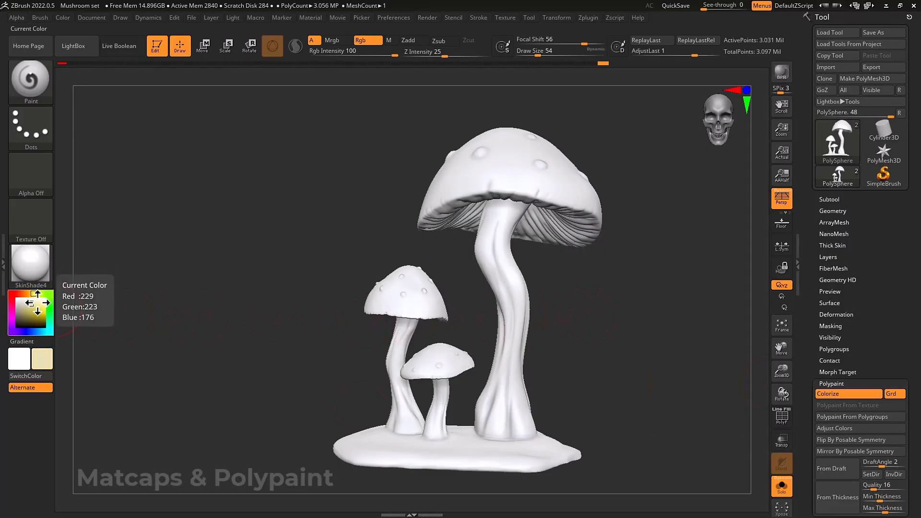
{"action": "left_click", "coordinate": [36, 306]}
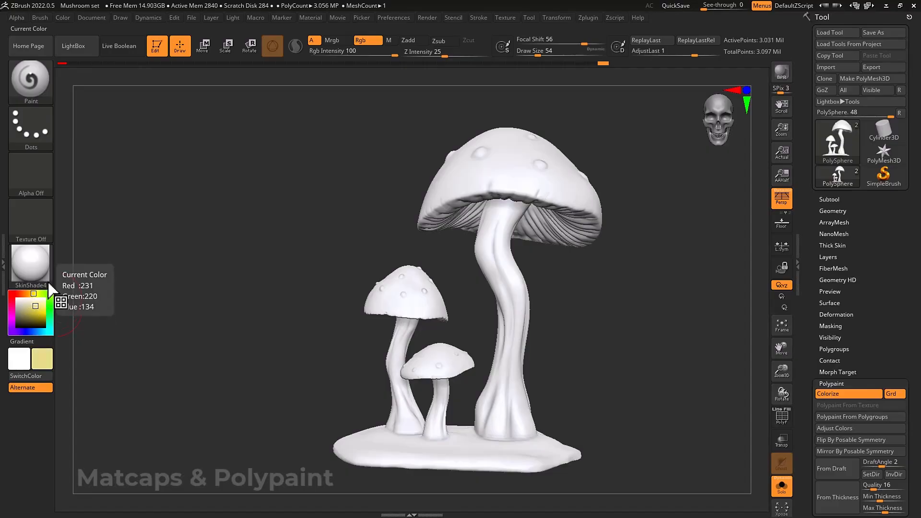
{"action": "left_click", "coordinate": [65, 20]}
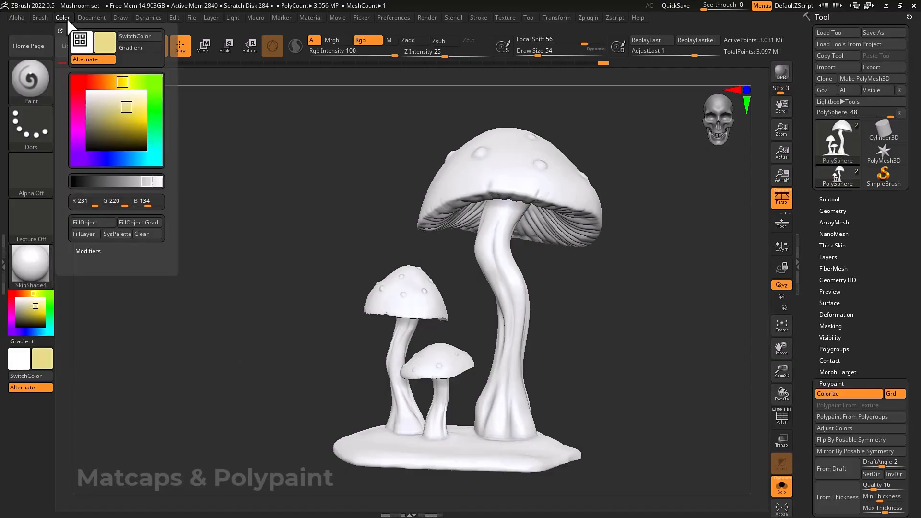
{"action": "left_click", "coordinate": [91, 221]}
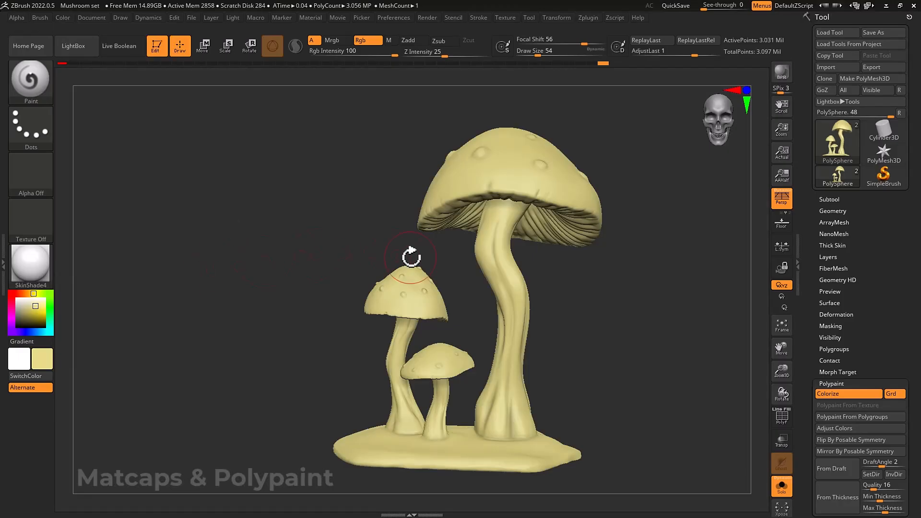
Isolate the three mushroom caps and fill them with red R 177, G 53, B 33
{"action": "key", "text": "ctrl+shift"}
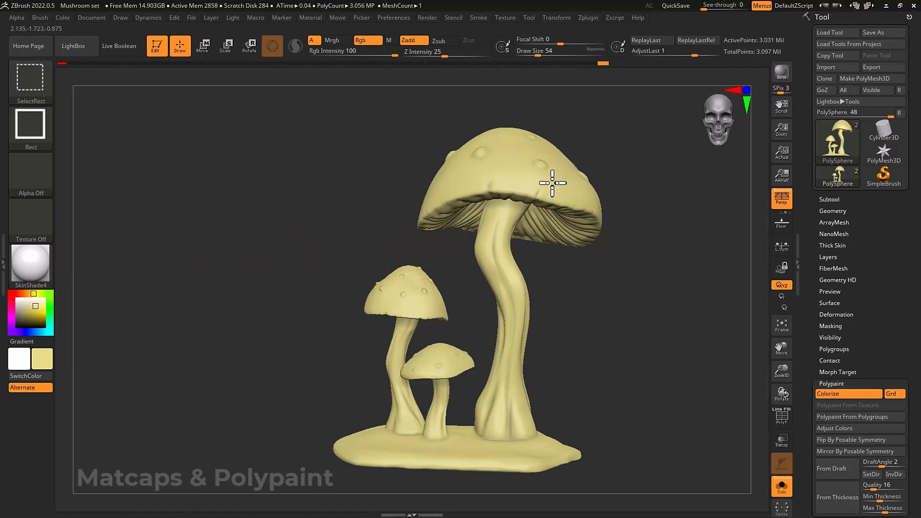
{"action": "left_click", "coordinate": [553, 182], "text": "ctrl+shift"}
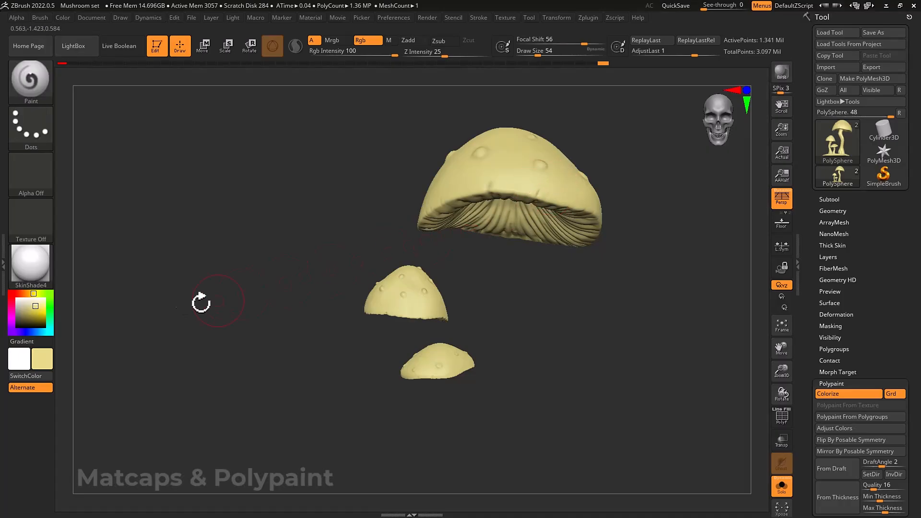
{"action": "left_click_drag", "start_coordinate": [34, 294], "coordinate": [15, 295]}
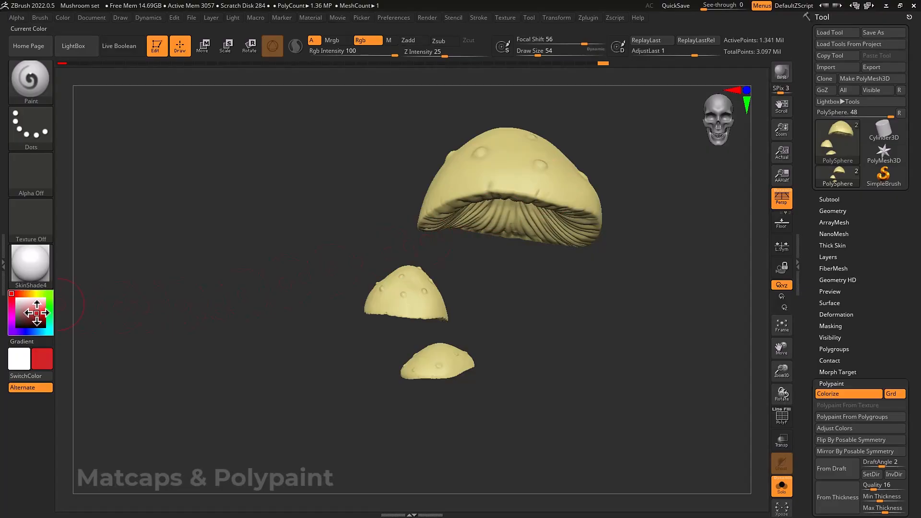
{"action": "left_click", "coordinate": [20, 294]}
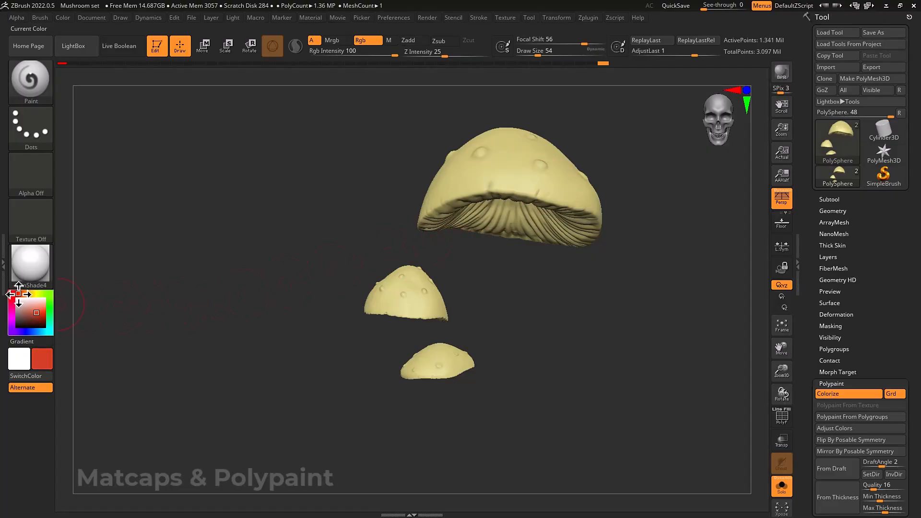
{"action": "left_click", "coordinate": [35, 315]}
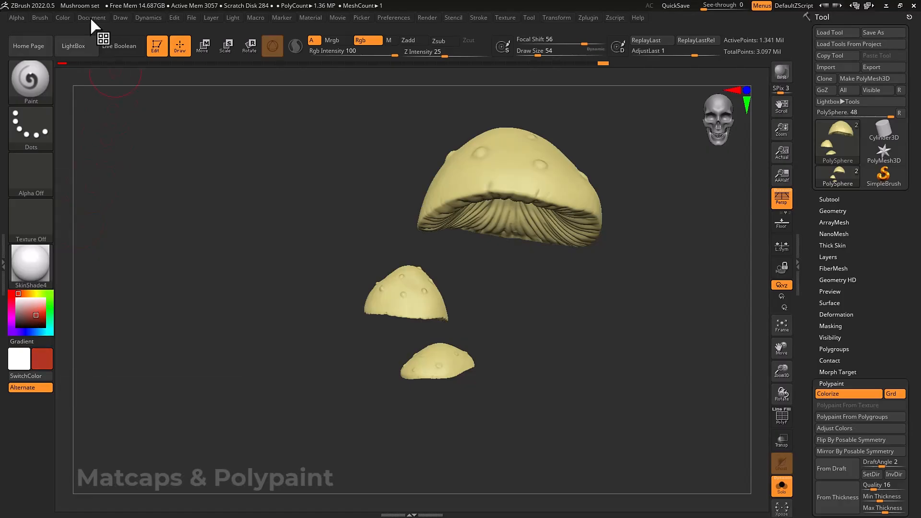
{"action": "left_click", "coordinate": [65, 18]}
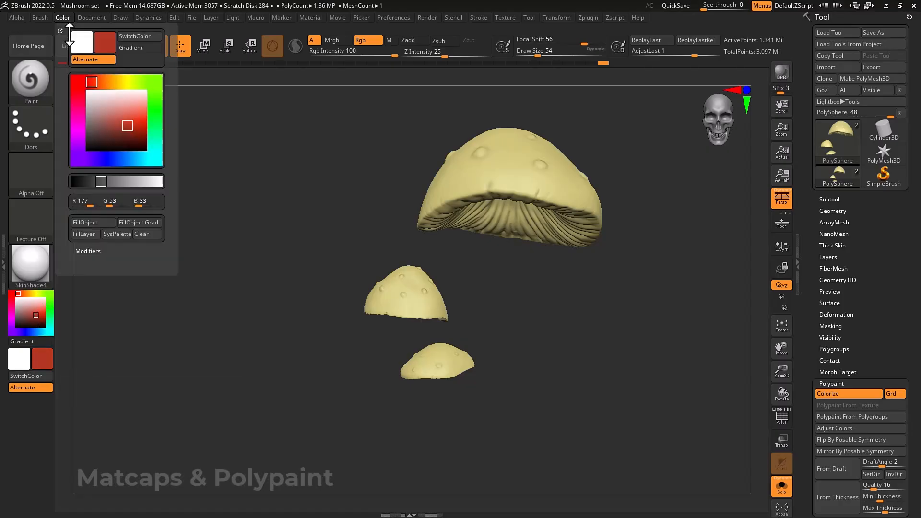
{"action": "left_click", "coordinate": [88, 222]}
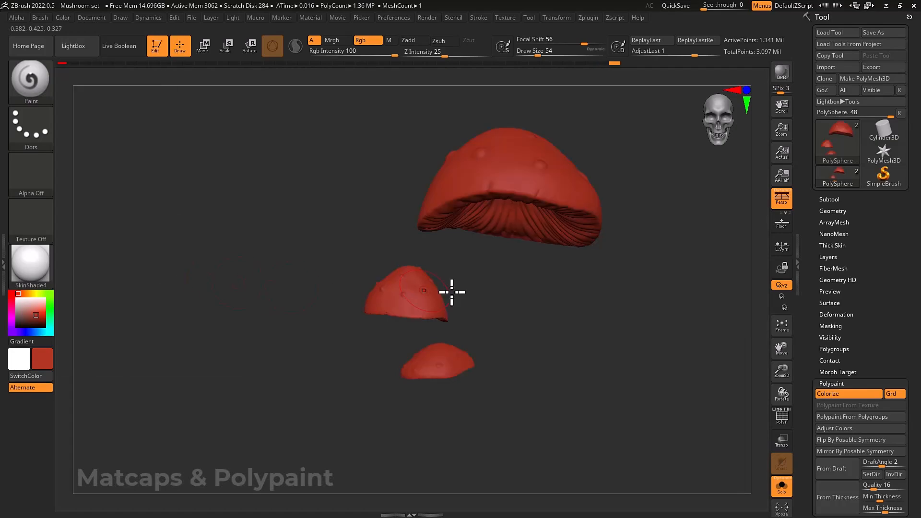
{"action": "mouse_move", "coordinate": [589, 312]}
{"action": "left_mouse_down"}
{"action": "mouse_move", "coordinate": [597, 269]}
{"action": "mouse_move", "coordinate": [588, 265]}
{"action": "mouse_move", "coordinate": [589, 303]}
{"action": "left_mouse_up"}
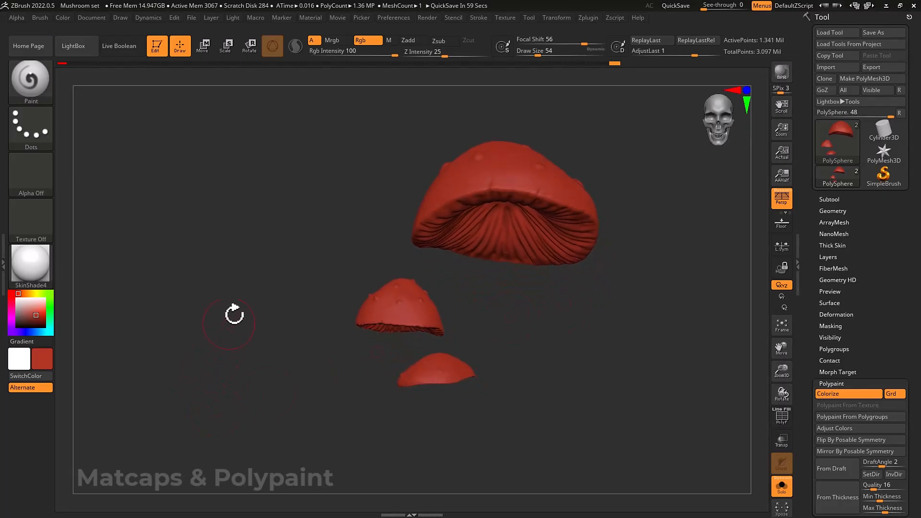
Show the whole mushroom set again and sample the stem's pale yellow as the paint colour
{"action": "left_click", "coordinate": [240, 305], "text": "ctrl+shift"}
{"action": "mouse_move", "coordinate": [240, 305]}
{"action": "left_mouse_down"}
{"action": "mouse_move", "coordinate": [240, 297]}
{"action": "mouse_move", "coordinate": [246, 313]}
{"action": "mouse_move", "coordinate": [251, 305]}
{"action": "left_mouse_up"}
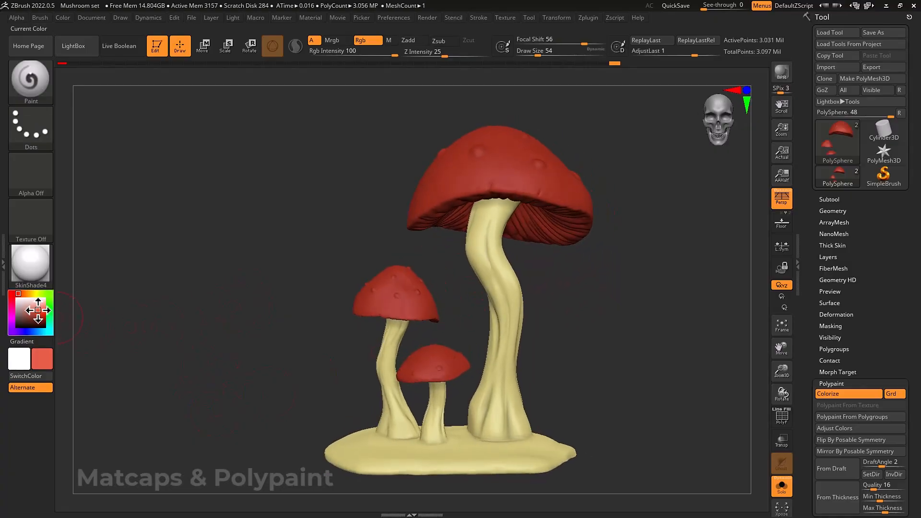
{"action": "left_click_drag", "start_coordinate": [38, 311], "coordinate": [390, 342]}
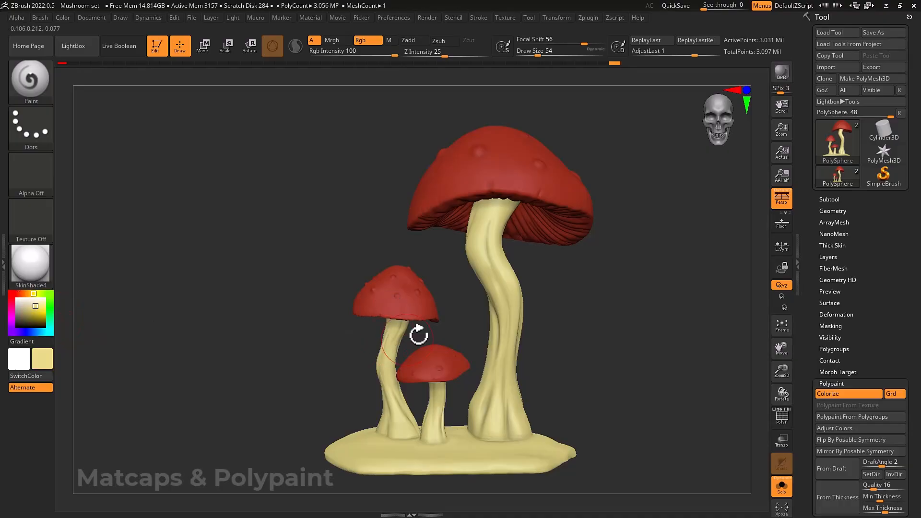
Isolate the caps and paint the gills under the largest cap pale yellow with Draw Size 78
{"action": "mouse_move", "coordinate": [597, 306]}
{"action": "left_mouse_down"}
{"action": "mouse_move", "coordinate": [600, 275]}
{"action": "mouse_move", "coordinate": [564, 199]}
{"action": "mouse_move", "coordinate": [551, 200]}
{"action": "left_mouse_up"}
{"action": "left_click", "coordinate": [566, 212], "text": "ctrl+shift"}
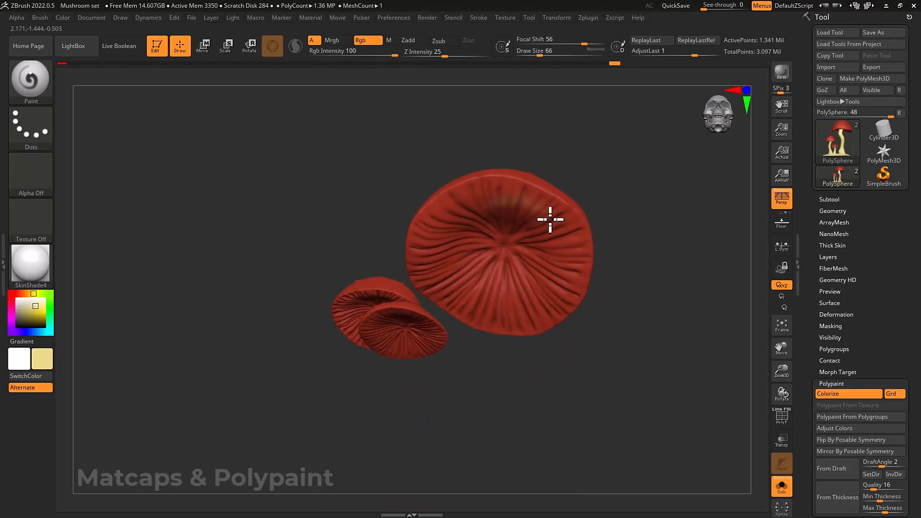
{"action": "mouse_move", "coordinate": [550, 219]}
{"action": "left_mouse_down"}
{"action": "mouse_move", "coordinate": [545, 207]}
{"action": "mouse_move", "coordinate": [545, 222]}
{"action": "left_mouse_up"}
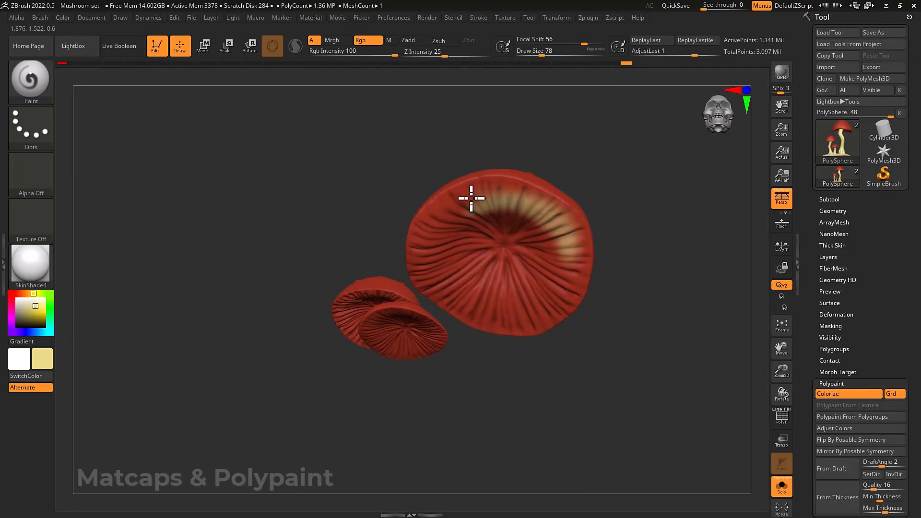
{"action": "mouse_move", "coordinate": [471, 198]}
{"action": "left_mouse_down"}
{"action": "mouse_move", "coordinate": [432, 267]}
{"action": "mouse_move", "coordinate": [501, 317]}
{"action": "mouse_move", "coordinate": [571, 253]}
{"action": "mouse_move", "coordinate": [518, 200]}
{"action": "mouse_move", "coordinate": [441, 212]}
{"action": "mouse_move", "coordinate": [425, 273]}
{"action": "mouse_move", "coordinate": [500, 323]}
{"action": "mouse_move", "coordinate": [569, 294]}
{"action": "mouse_move", "coordinate": [520, 277]}
{"action": "mouse_move", "coordinate": [520, 226]}
{"action": "mouse_move", "coordinate": [442, 265]}
{"action": "mouse_move", "coordinate": [509, 276]}
{"action": "mouse_move", "coordinate": [530, 260]}
{"action": "left_mouse_up"}
{"action": "left_click_drag", "start_coordinate": [471, 199], "coordinate": [527, 201]}
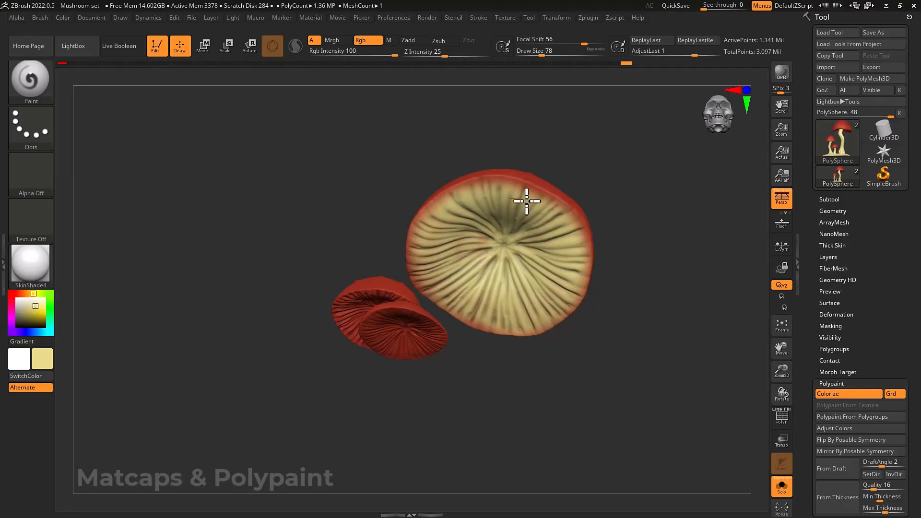
{"action": "left_click_drag", "start_coordinate": [440, 283], "coordinate": [456, 203]}
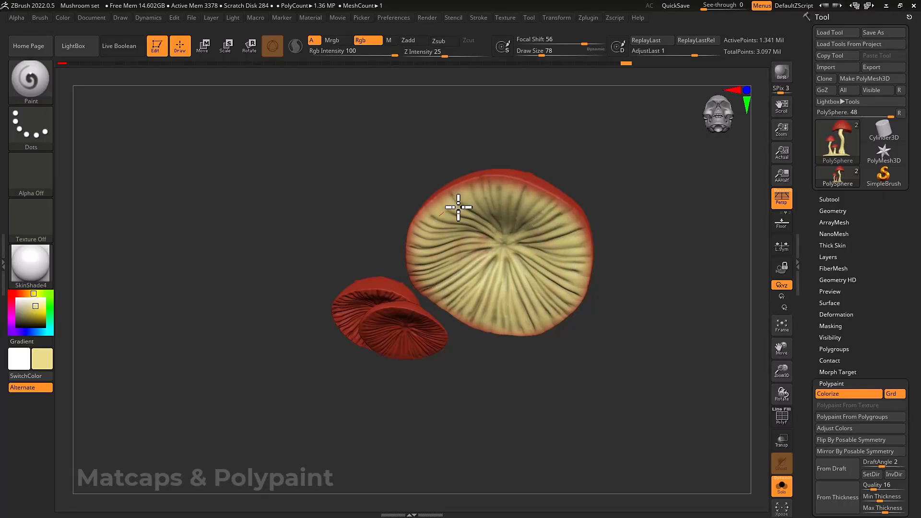
Paint the gills under the smallest cap pale yellow with Draw Size 62
{"action": "right_click_drag", "start_coordinate": [444, 319], "coordinate": [425, 249]}
{"action": "right_click_drag", "start_coordinate": [424, 306], "coordinate": [437, 282], "text": "alt"}
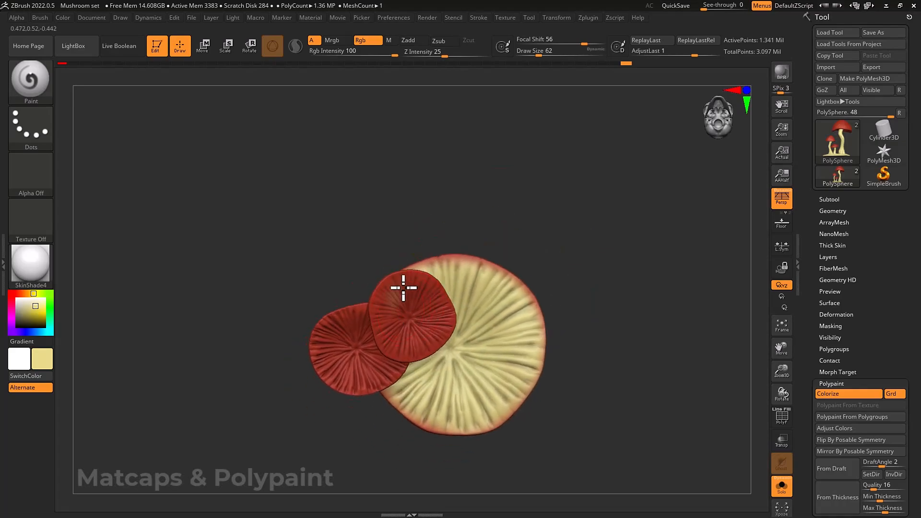
{"action": "mouse_move", "coordinate": [404, 288]}
{"action": "left_mouse_down"}
{"action": "mouse_move", "coordinate": [419, 337]}
{"action": "mouse_move", "coordinate": [392, 295]}
{"action": "left_mouse_up"}
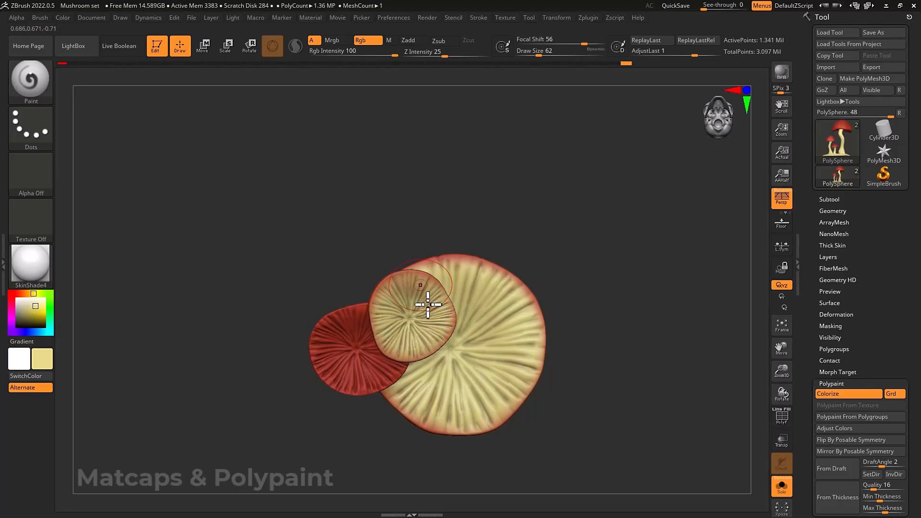
Hide the smallest cap and paint the gills under the middle cap pale yellow
{"action": "mouse_move", "coordinate": [427, 304]}
{"action": "right_mouse_down"}
{"action": "mouse_move", "coordinate": [427, 389]}
{"action": "mouse_move", "coordinate": [428, 323]}
{"action": "mouse_move", "coordinate": [473, 288]}
{"action": "mouse_move", "coordinate": [437, 300]}
{"action": "mouse_move", "coordinate": [494, 292]}
{"action": "mouse_move", "coordinate": [518, 228]}
{"action": "mouse_move", "coordinate": [516, 293]}
{"action": "right_mouse_up"}
{"action": "key", "text": "ctrl+shift"}
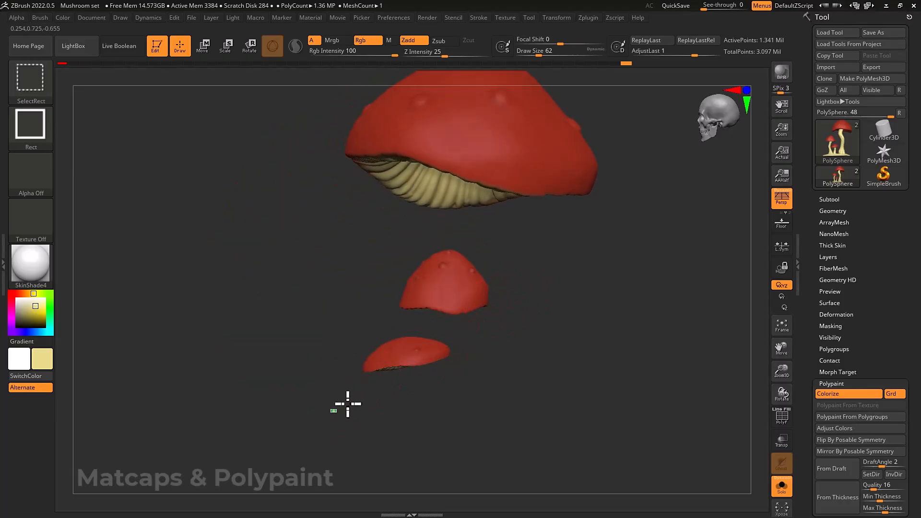
{"action": "left_click_drag", "start_coordinate": [330, 412], "coordinate": [509, 327], "text": "ctrl+shift"}
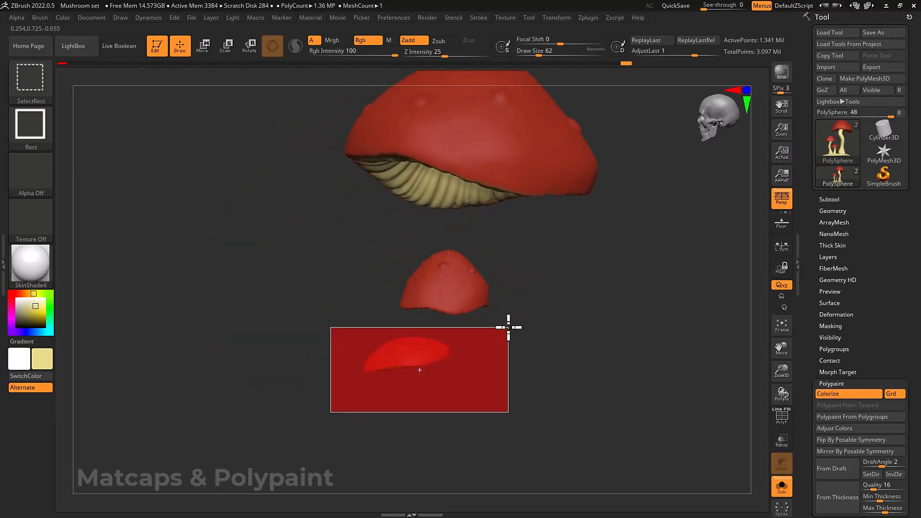
{"action": "left_click_drag", "start_coordinate": [510, 326], "coordinate": [457, 294]}
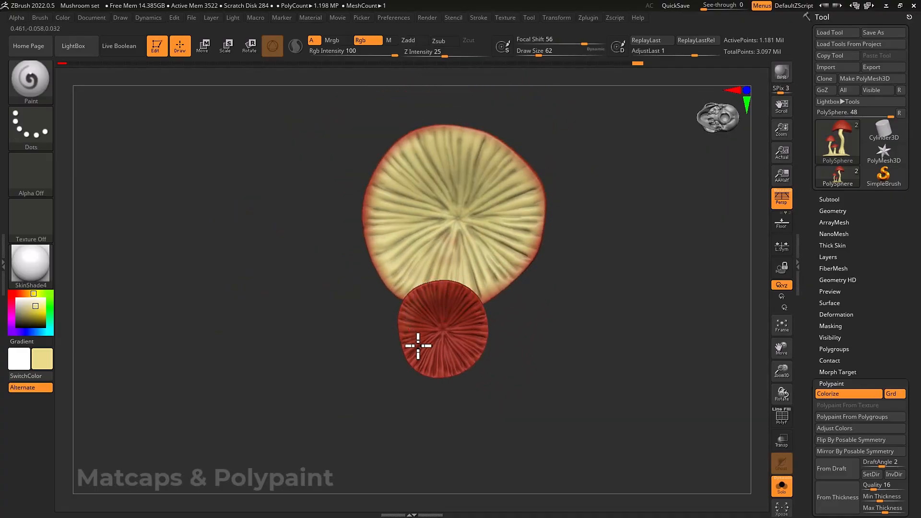
{"action": "mouse_move", "coordinate": [417, 345]}
{"action": "left_mouse_down"}
{"action": "mouse_move", "coordinate": [444, 297]}
{"action": "mouse_move", "coordinate": [477, 329]}
{"action": "mouse_move", "coordinate": [454, 315]}
{"action": "mouse_move", "coordinate": [442, 344]}
{"action": "mouse_move", "coordinate": [404, 322]}
{"action": "mouse_move", "coordinate": [448, 366]}
{"action": "mouse_move", "coordinate": [467, 300]}
{"action": "mouse_move", "coordinate": [411, 303]}
{"action": "mouse_move", "coordinate": [432, 372]}
{"action": "mouse_move", "coordinate": [451, 337]}
{"action": "mouse_move", "coordinate": [450, 291]}
{"action": "mouse_move", "coordinate": [444, 369]}
{"action": "mouse_move", "coordinate": [433, 330]}
{"action": "mouse_move", "coordinate": [475, 305]}
{"action": "left_mouse_up"}
{"action": "mouse_move", "coordinate": [475, 306]}
{"action": "right_mouse_down"}
{"action": "mouse_move", "coordinate": [470, 405]}
{"action": "mouse_move", "coordinate": [537, 309]}
{"action": "mouse_move", "coordinate": [518, 317]}
{"action": "mouse_move", "coordinate": [541, 354]}
{"action": "mouse_move", "coordinate": [546, 344]}
{"action": "right_mouse_up"}
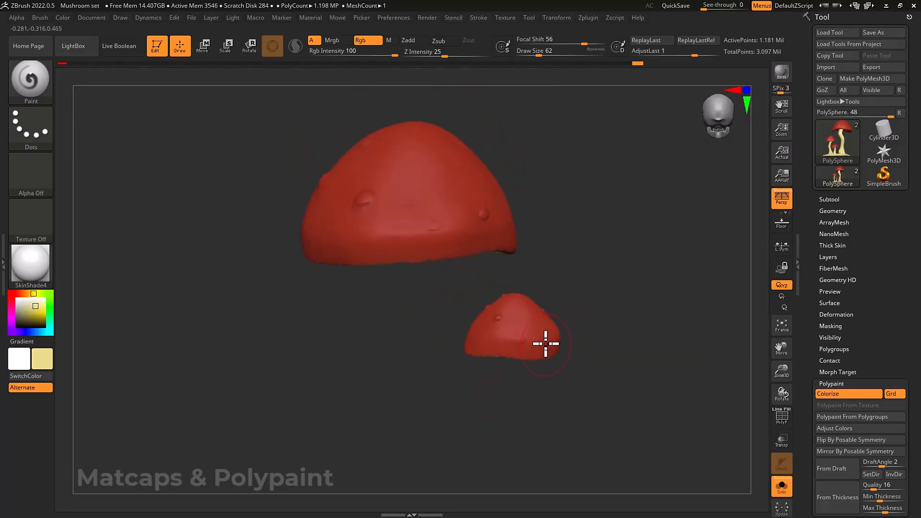
Unhide the whole mushroom set and isolate all three caps again
{"action": "left_click", "coordinate": [578, 267], "text": "ctrl+shift"}
{"action": "mouse_move", "coordinate": [598, 263]}
{"action": "right_mouse_down"}
{"action": "mouse_move", "coordinate": [612, 260]}
{"action": "mouse_move", "coordinate": [594, 257]}
{"action": "mouse_move", "coordinate": [623, 254]}
{"action": "right_mouse_up"}
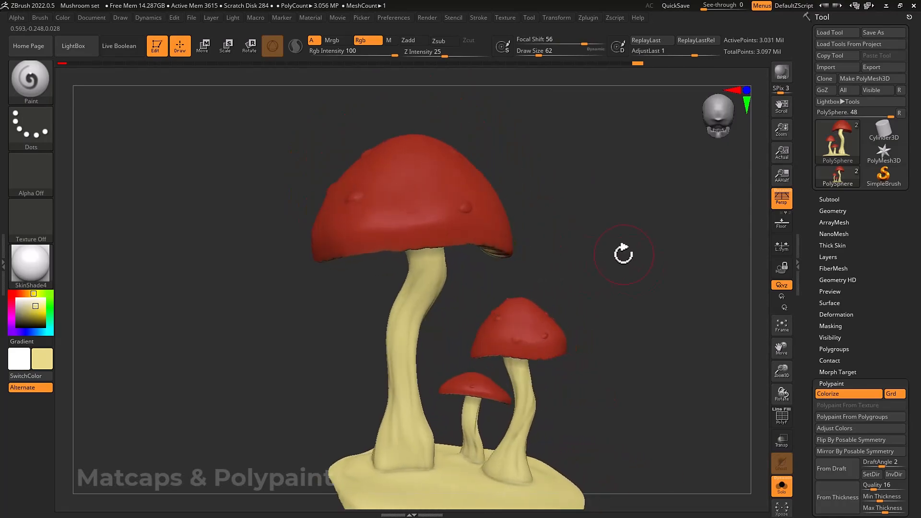
{"action": "left_click", "coordinate": [533, 318], "text": "ctrl+shift"}
{"action": "right_click_drag", "start_coordinate": [537, 315], "coordinate": [559, 309]}
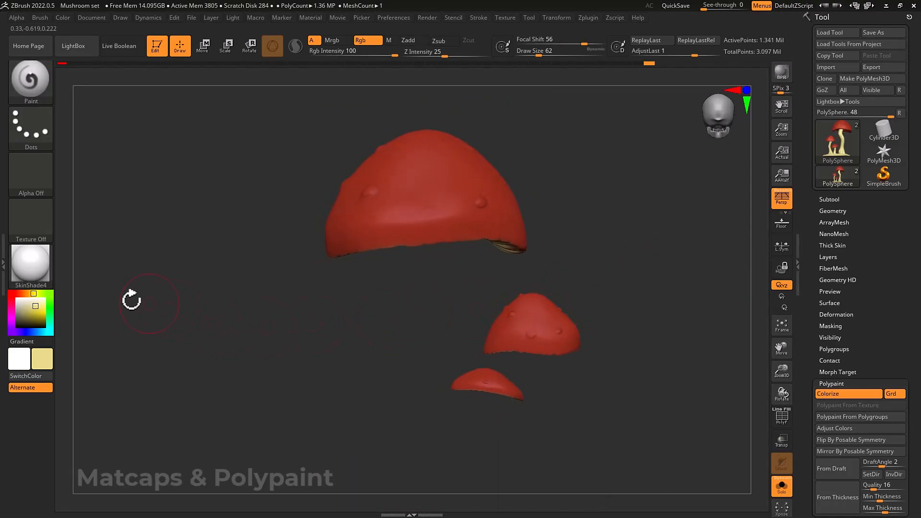
Sample the red of the caps and darken it to a deep red paint colour
{"action": "key", "text": "c"}
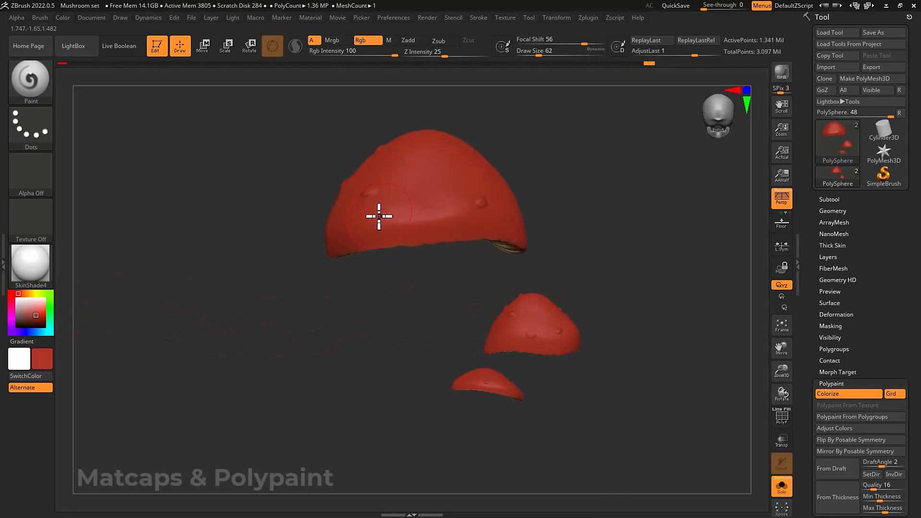
{"action": "key", "text": "space"}
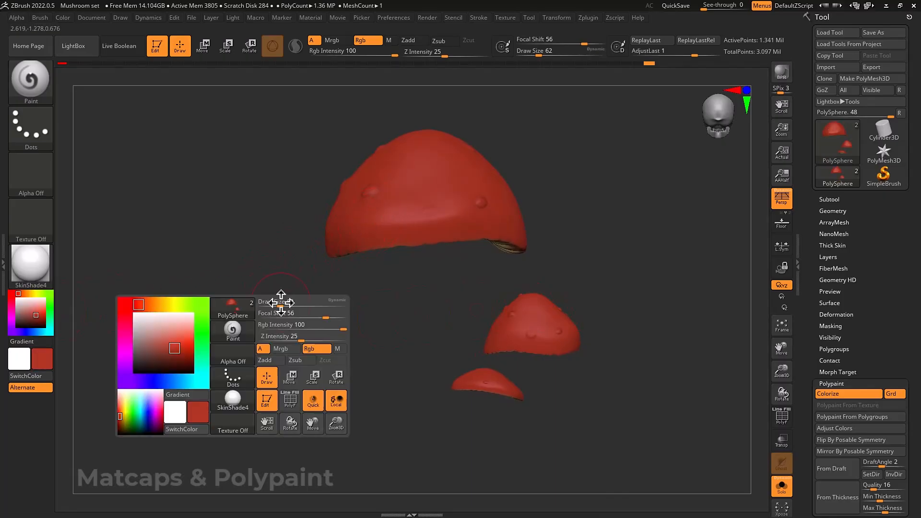
{"action": "left_click", "coordinate": [176, 354]}
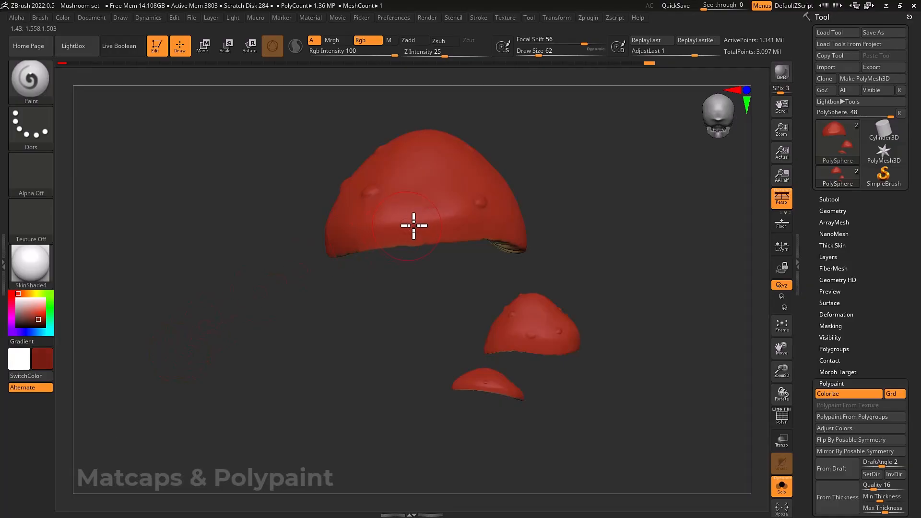
Paint soft dark red shading all around the lower rim of the largest cap with Draw Size 86
{"action": "right_click_drag", "start_coordinate": [433, 236], "coordinate": [439, 245]}
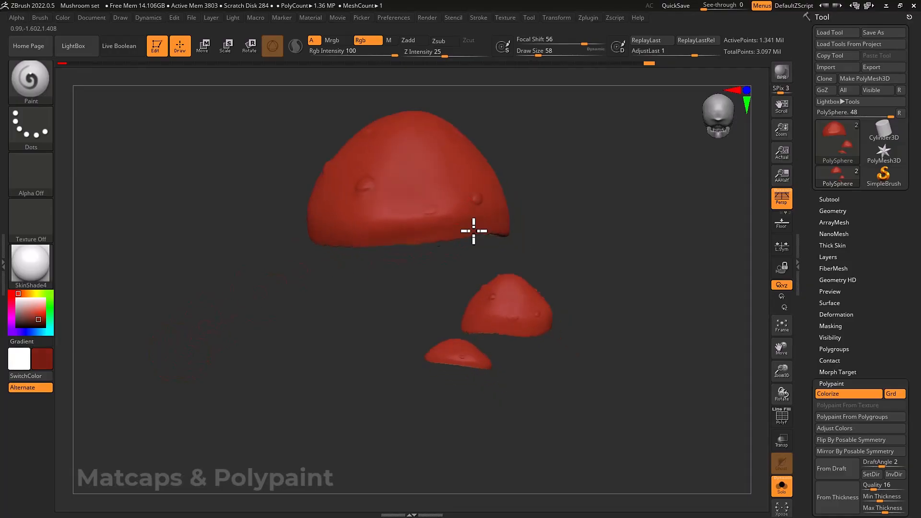
{"action": "left_click_drag", "start_coordinate": [473, 231], "coordinate": [333, 239]}
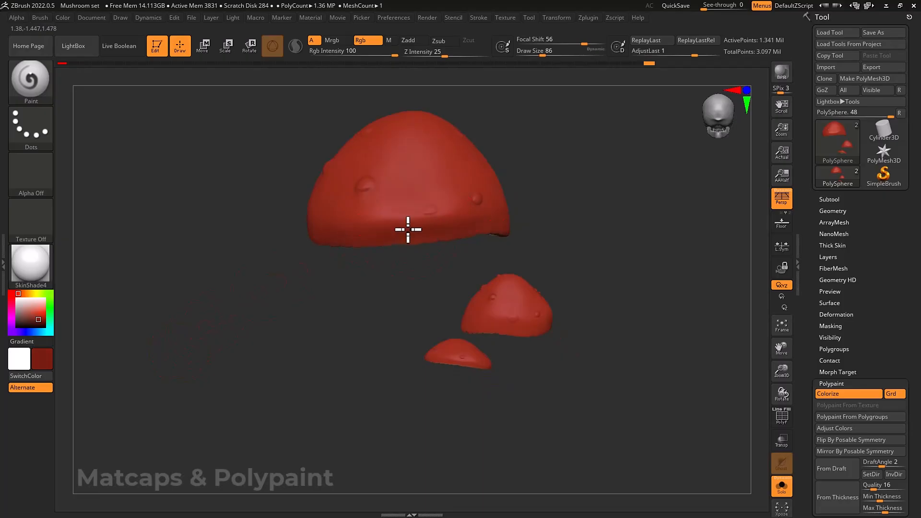
{"action": "right_click_drag", "start_coordinate": [408, 230], "coordinate": [411, 231]}
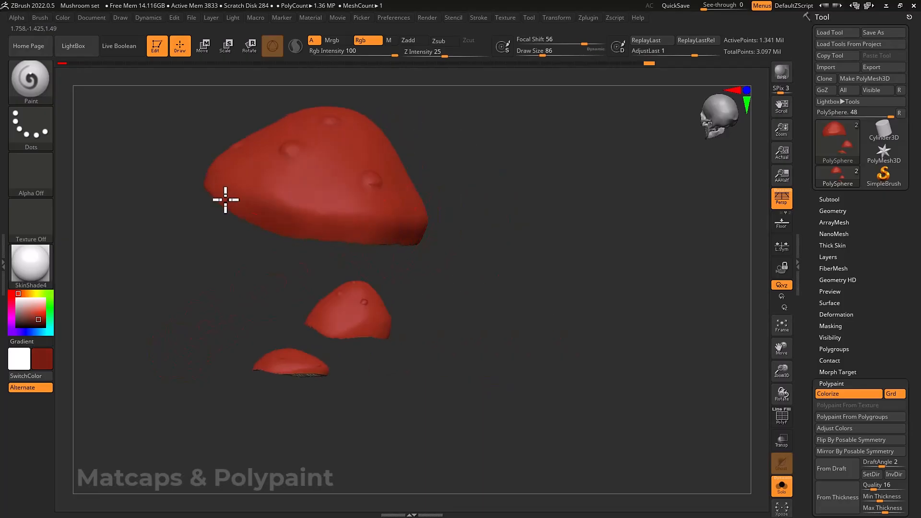
{"action": "right_click_drag", "start_coordinate": [306, 228], "coordinate": [446, 248]}
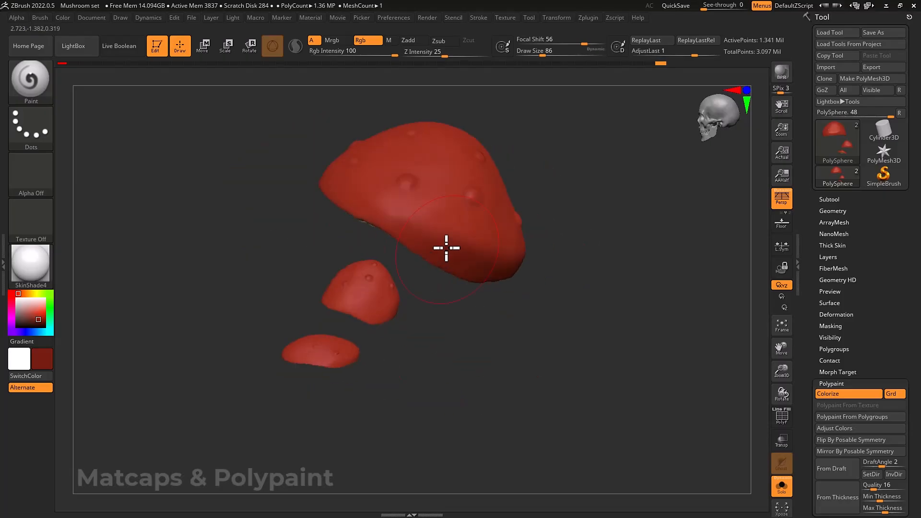
{"action": "right_click_drag", "start_coordinate": [339, 192], "coordinate": [345, 196]}
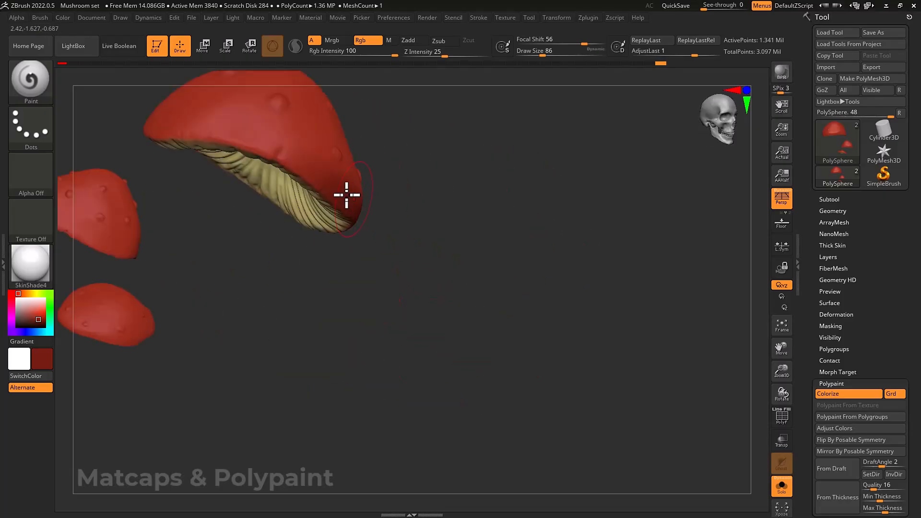
{"action": "right_click_drag", "start_coordinate": [269, 148], "coordinate": [440, 262], "text": "alt"}
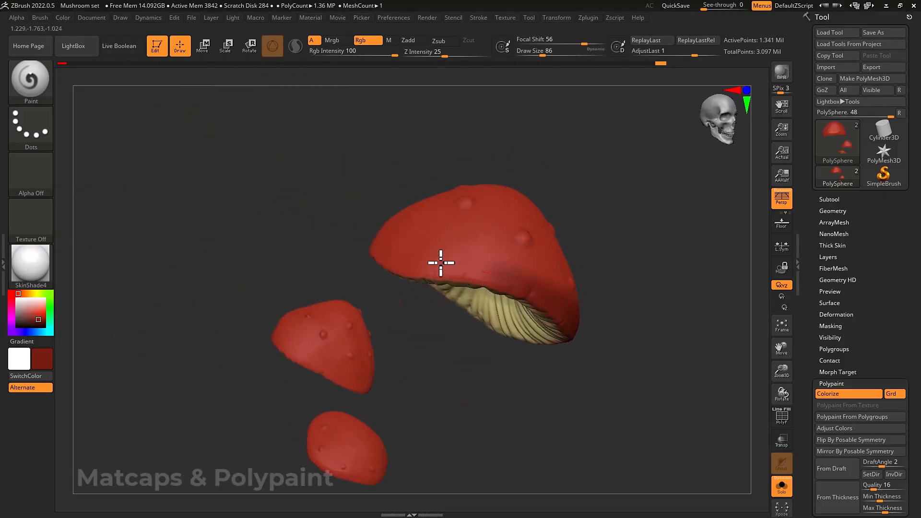
{"action": "right_click_drag", "start_coordinate": [386, 255], "coordinate": [366, 246]}
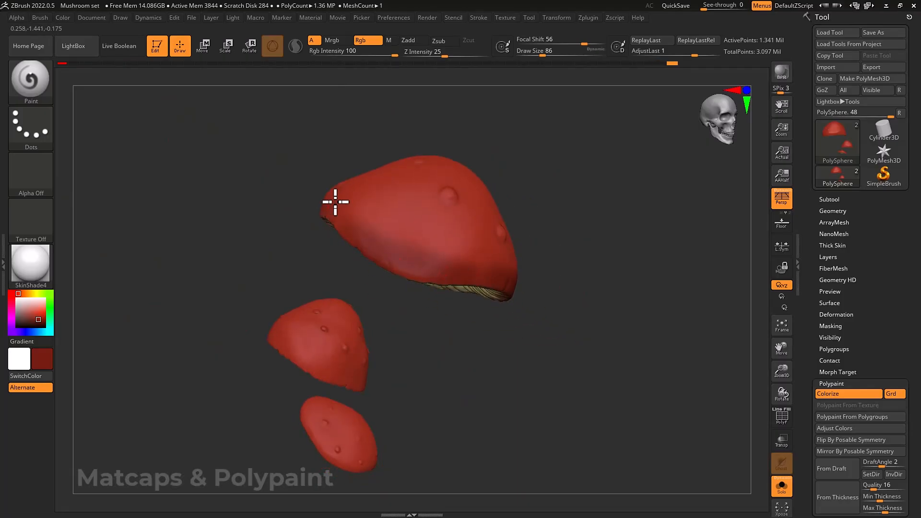
{"action": "right_click_drag", "start_coordinate": [335, 202], "coordinate": [355, 232]}
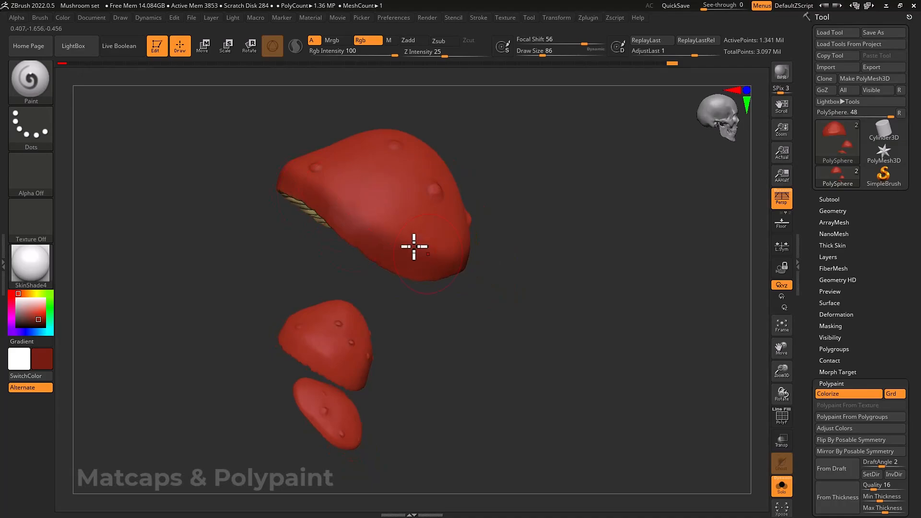
{"action": "right_click_drag", "start_coordinate": [440, 261], "coordinate": [435, 278]}
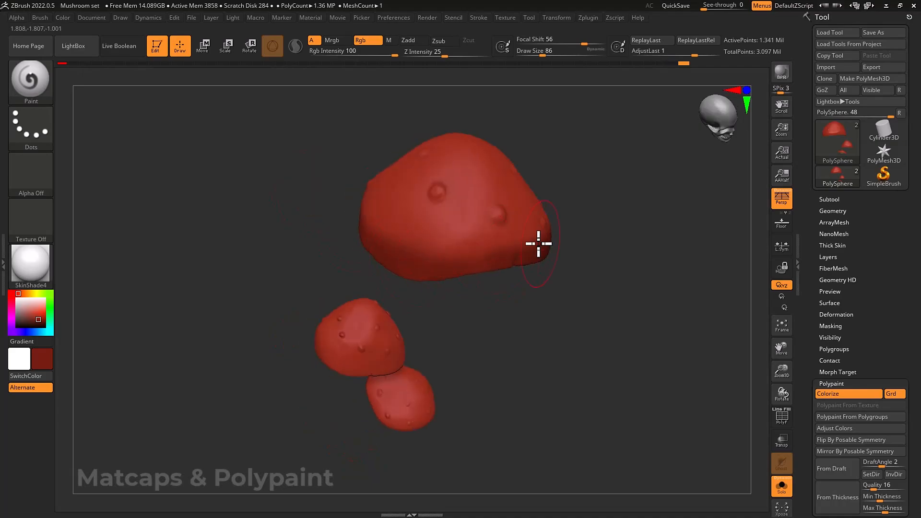
{"action": "right_click_drag", "start_coordinate": [539, 244], "coordinate": [559, 225]}
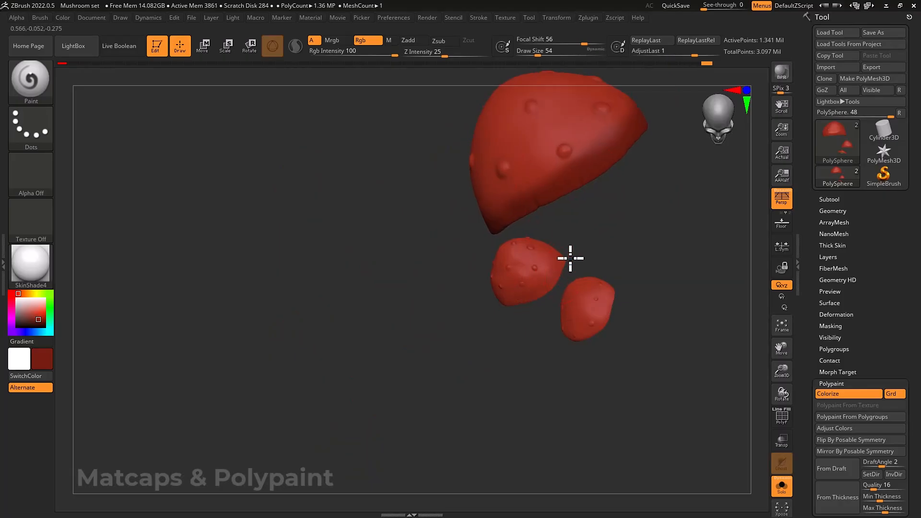
Paint dark red shading around the lower rim of the middle cap with Draw Size 54 to 66
{"action": "key", "text": "bracketleft"}
{"action": "key", "text": "bracketleft"}
{"action": "mouse_move", "coordinate": [570, 259]}
{"action": "right_mouse_down"}
{"action": "mouse_move", "coordinate": [562, 276]}
{"action": "mouse_move", "coordinate": [468, 317]}
{"action": "mouse_move", "coordinate": [442, 302]}
{"action": "mouse_move", "coordinate": [451, 372]}
{"action": "mouse_move", "coordinate": [473, 309]}
{"action": "mouse_move", "coordinate": [383, 353]}
{"action": "right_mouse_up"}
{"action": "key", "text": "bracketright"}
{"action": "key", "text": "bracketright"}
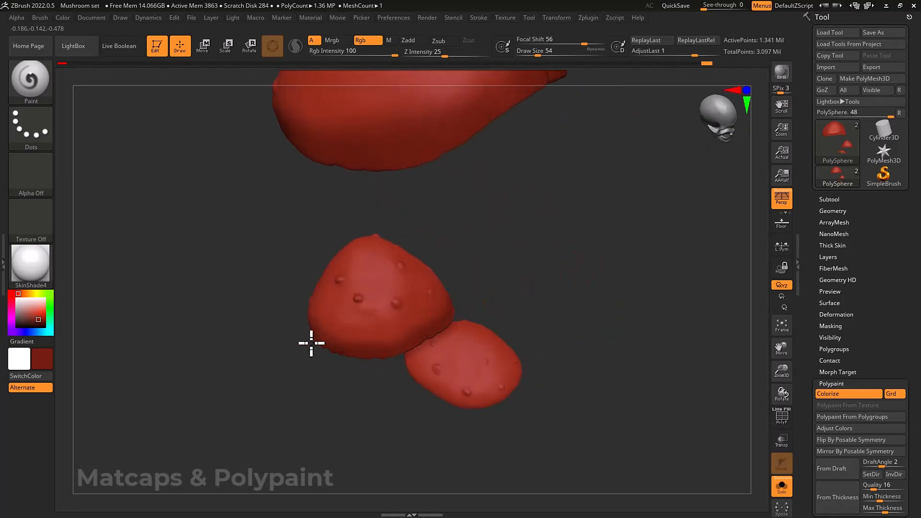
{"action": "right_click_drag", "start_coordinate": [311, 343], "coordinate": [362, 325]}
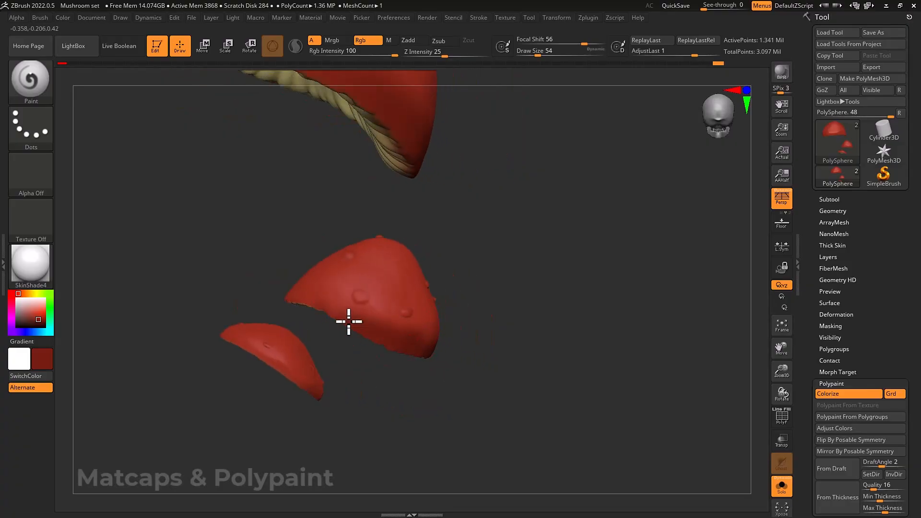
{"action": "mouse_move", "coordinate": [289, 292]}
{"action": "right_mouse_down"}
{"action": "mouse_move", "coordinate": [473, 303]}
{"action": "mouse_move", "coordinate": [493, 317]}
{"action": "right_mouse_up"}
{"action": "key", "text": "bracketright"}
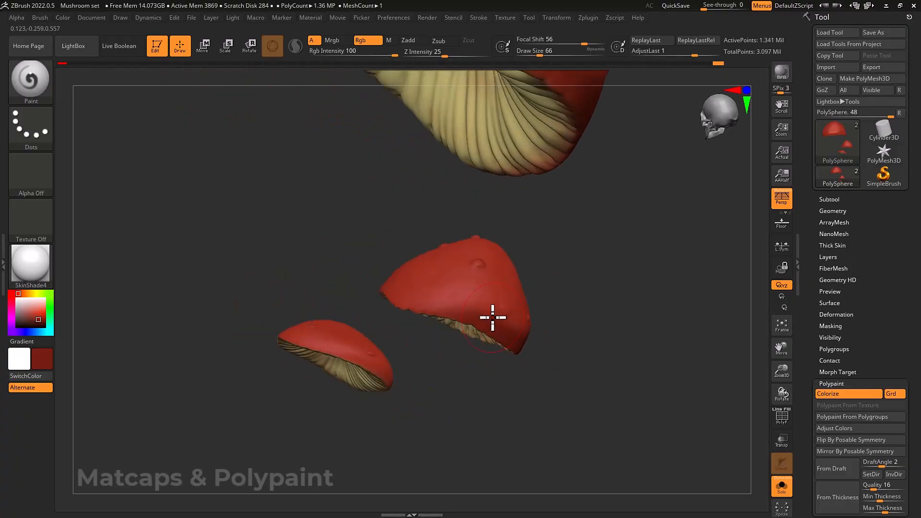
{"action": "right_click_drag", "start_coordinate": [411, 302], "coordinate": [430, 258]}
{"action": "right_click_drag", "start_coordinate": [312, 170], "coordinate": [366, 244]}
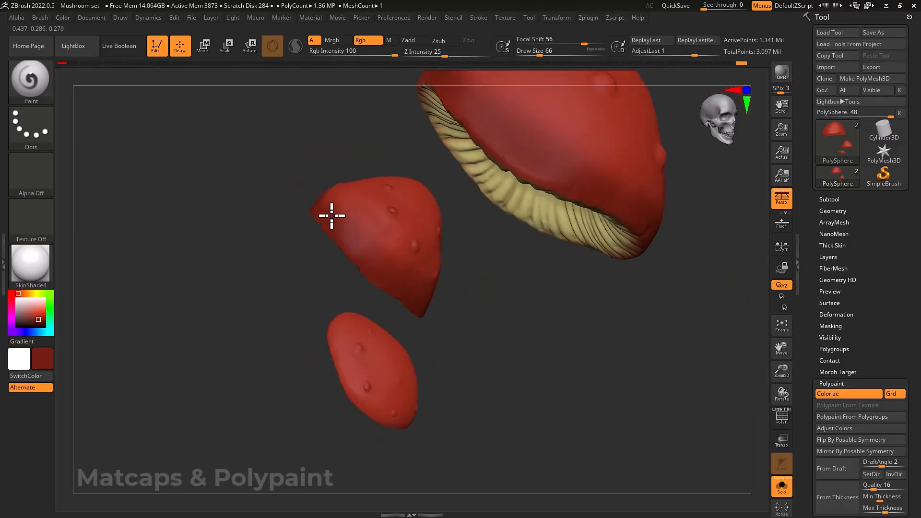
{"action": "right_click_drag", "start_coordinate": [330, 198], "coordinate": [407, 414]}
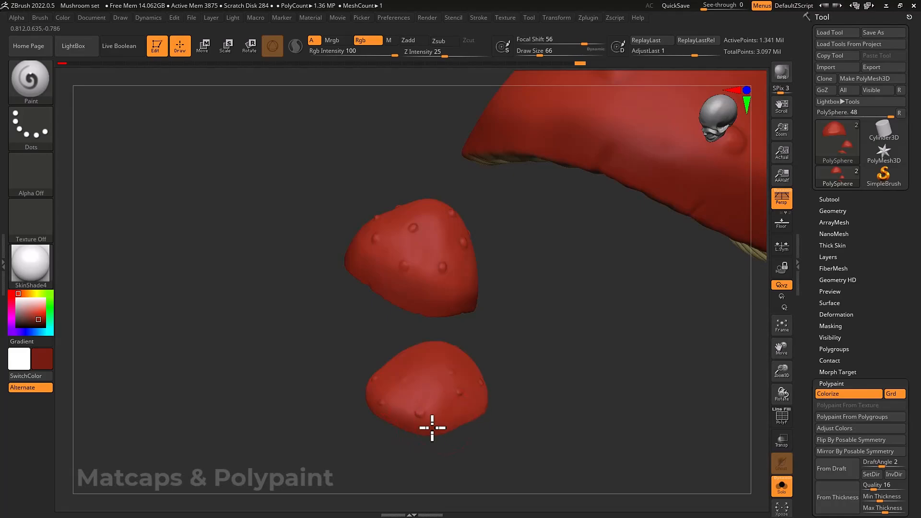
Shade the lower rim of the smallest cap dark red with Draw Size 62
{"action": "right_click_drag", "start_coordinate": [494, 405], "coordinate": [476, 415]}
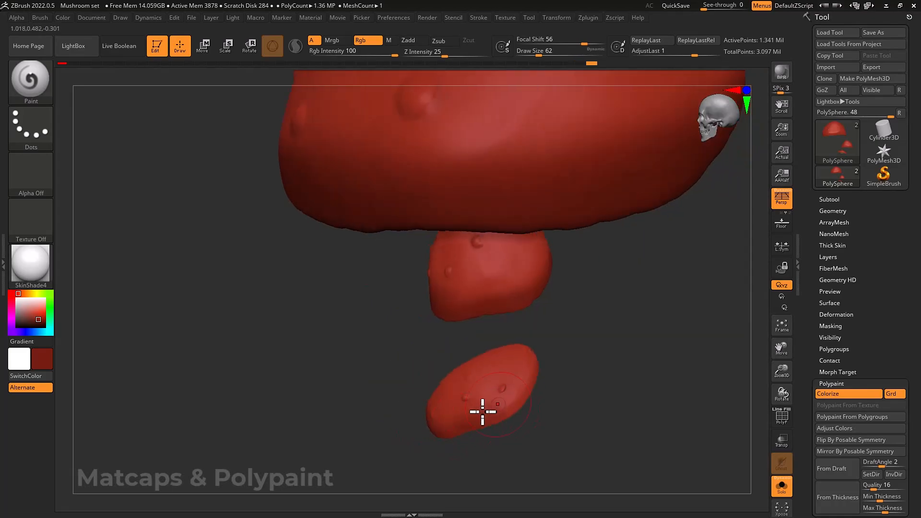
{"action": "right_click_drag", "start_coordinate": [518, 387], "coordinate": [627, 318]}
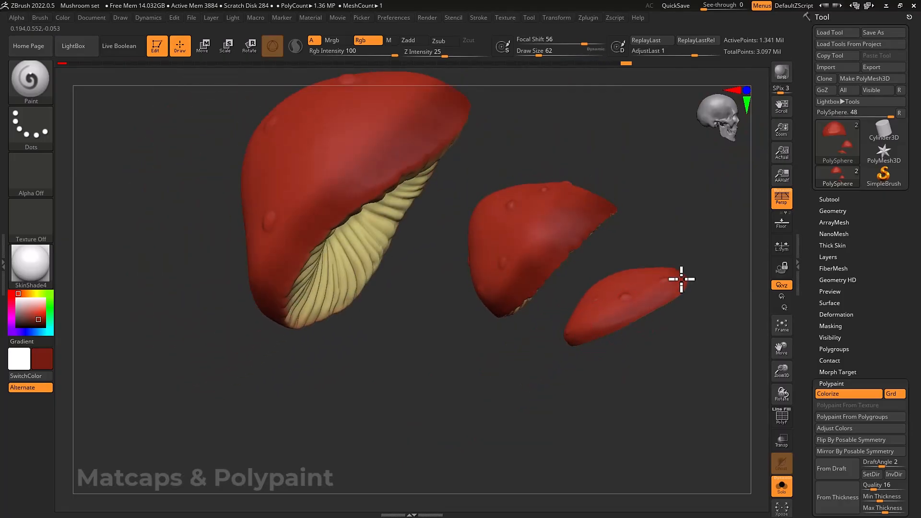
{"action": "right_click_drag", "start_coordinate": [679, 278], "coordinate": [575, 316]}
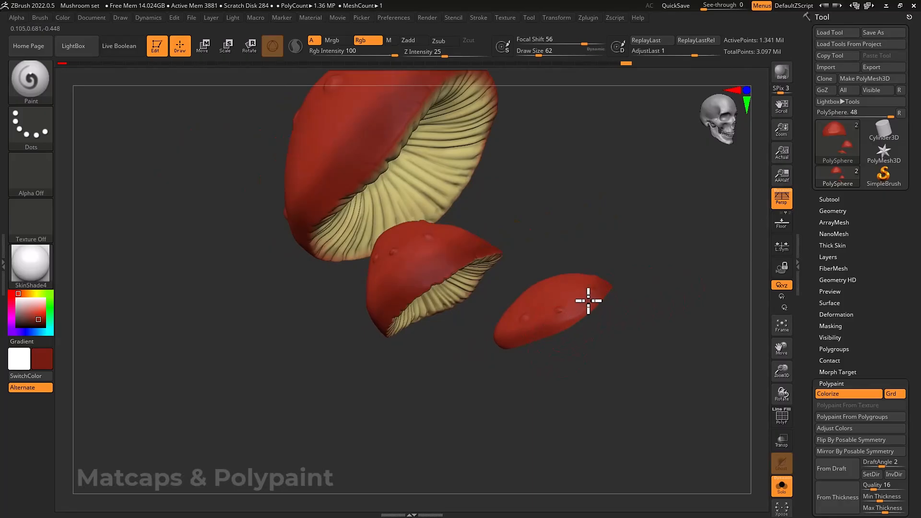
{"action": "right_click_drag", "start_coordinate": [603, 288], "coordinate": [671, 229]}
{"action": "right_click_drag", "start_coordinate": [645, 289], "coordinate": [565, 327]}
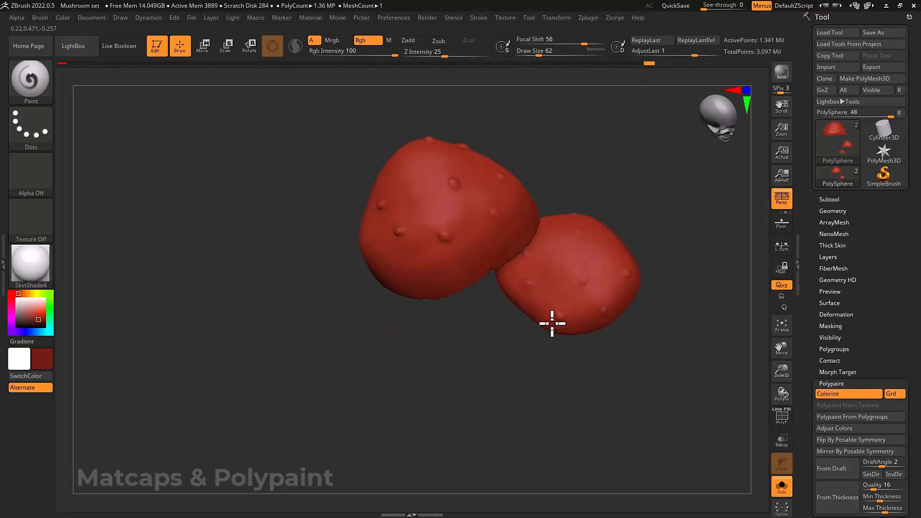
Blend more dark red shading onto the middle cap with Draw Size 74 and the largest cap with Draw Size 82 to 90
{"action": "right_click_drag", "start_coordinate": [615, 283], "coordinate": [608, 319], "text": "alt"}
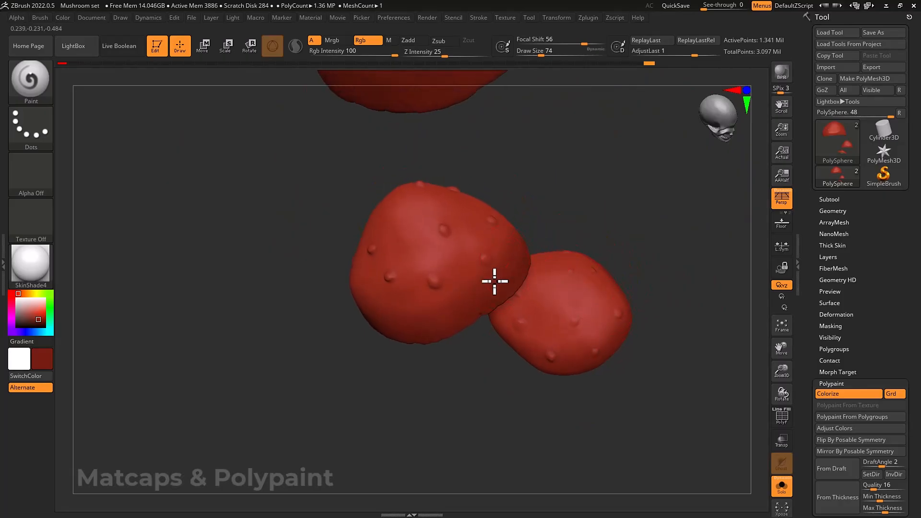
{"action": "right_click_drag", "start_coordinate": [443, 298], "coordinate": [521, 286]}
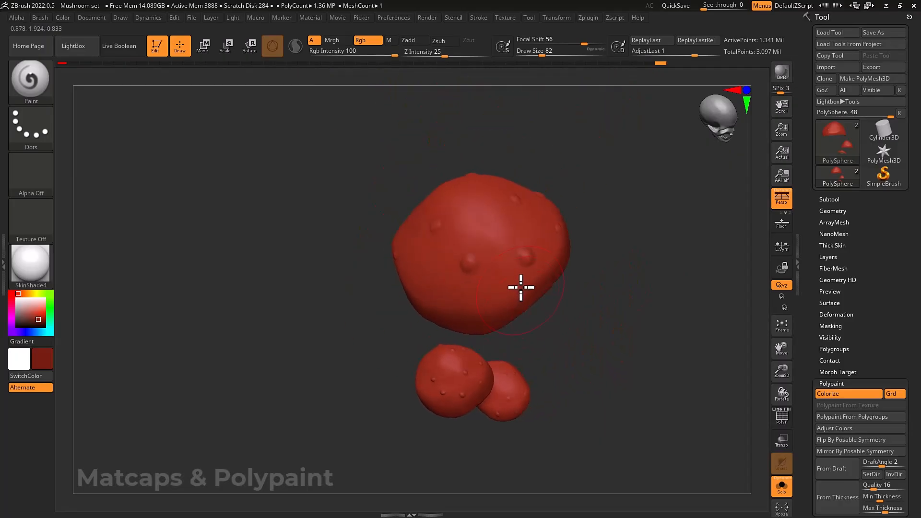
{"action": "right_click_drag", "start_coordinate": [439, 297], "coordinate": [436, 316]}
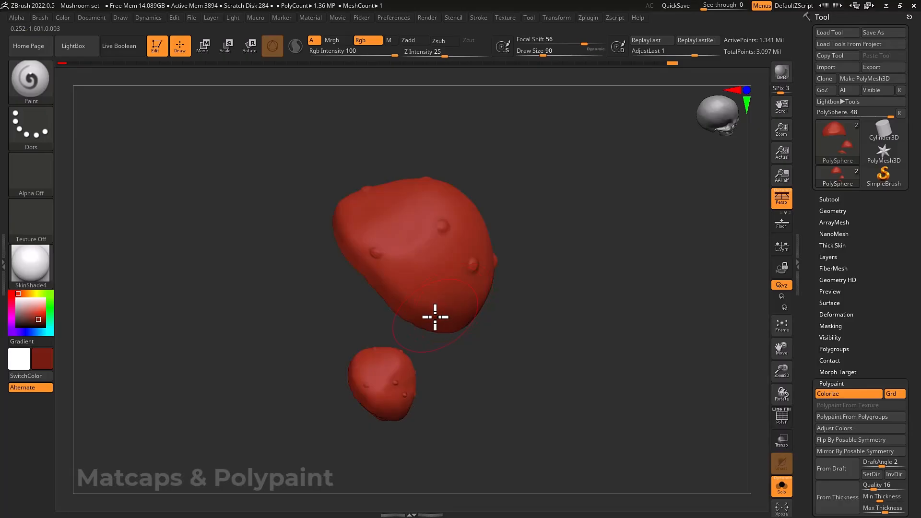
{"action": "mouse_move", "coordinate": [376, 242]}
{"action": "right_mouse_down"}
{"action": "mouse_move", "coordinate": [432, 174]}
{"action": "mouse_move", "coordinate": [393, 238]}
{"action": "mouse_move", "coordinate": [376, 245]}
{"action": "right_mouse_up"}
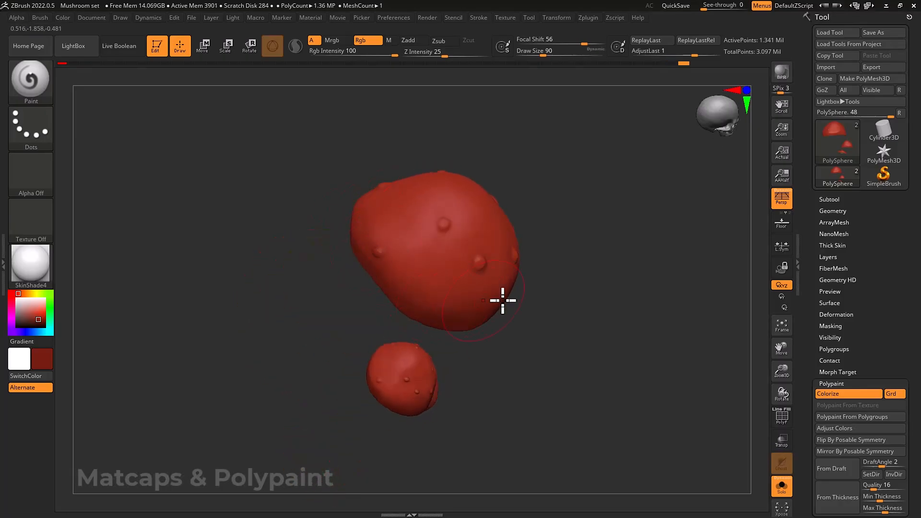
{"action": "right_click_drag", "start_coordinate": [501, 300], "coordinate": [551, 263]}
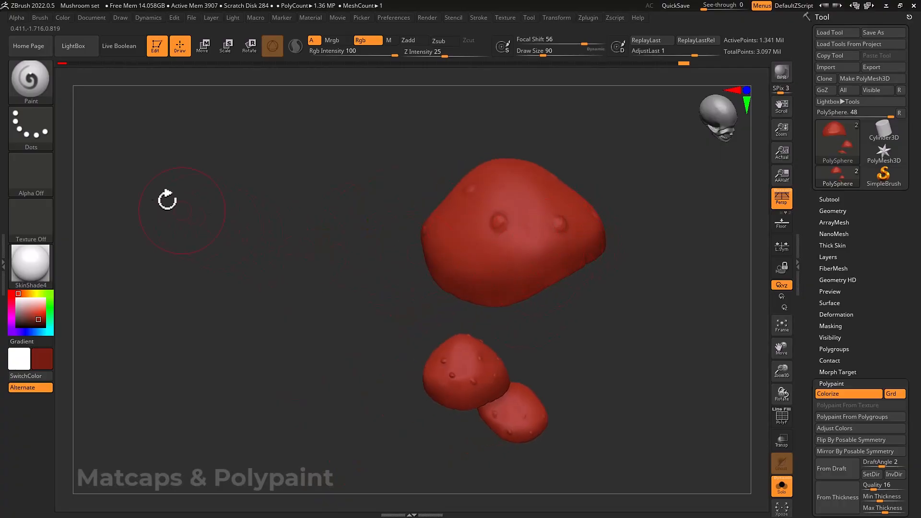
Review the Paint brush's BackfaceMask setting among its Auto Masking options
{"action": "left_click", "coordinate": [38, 18]}
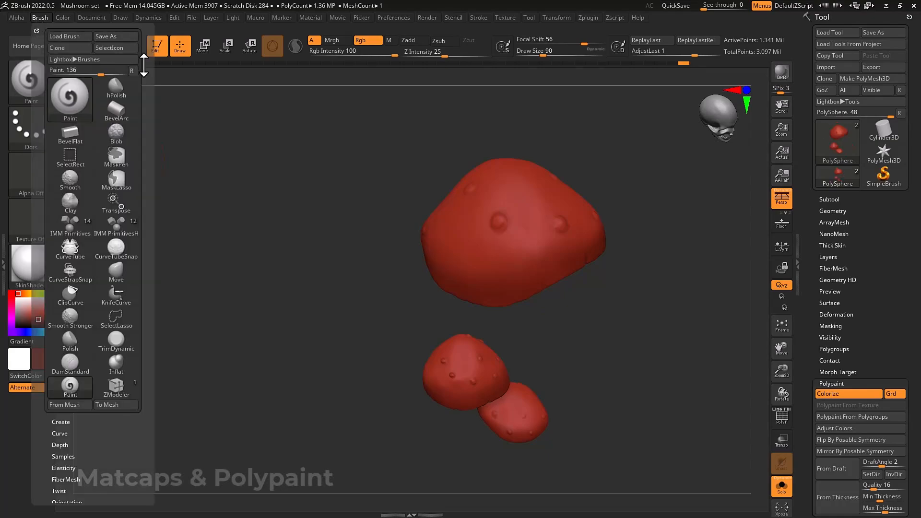
{"action": "left_click_drag", "start_coordinate": [147, 202], "coordinate": [148, 111]}
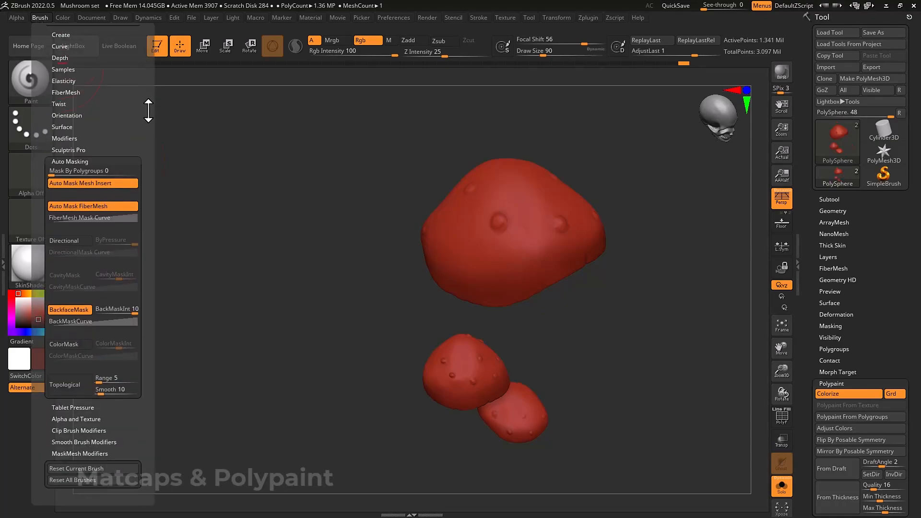
{"action": "left_click", "coordinate": [83, 310]}
Change the paint colour to a bright saturated red for the cap highlights
{"action": "mouse_move", "coordinate": [582, 321]}
{"action": "left_mouse_down"}
{"action": "mouse_move", "coordinate": [584, 258]}
{"action": "mouse_move", "coordinate": [557, 361]}
{"action": "mouse_move", "coordinate": [534, 386]}
{"action": "mouse_move", "coordinate": [548, 393]}
{"action": "mouse_move", "coordinate": [574, 372]}
{"action": "mouse_move", "coordinate": [509, 394]}
{"action": "mouse_move", "coordinate": [526, 378]}
{"action": "left_mouse_up"}
{"action": "key", "text": "space"}
{"action": "left_click", "coordinate": [494, 352]}
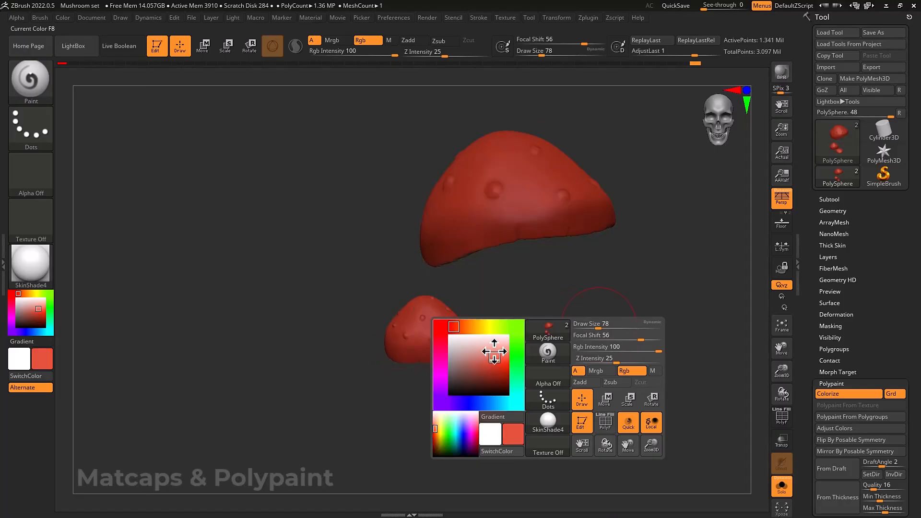
{"action": "left_click_drag", "start_coordinate": [494, 352], "coordinate": [508, 157]}
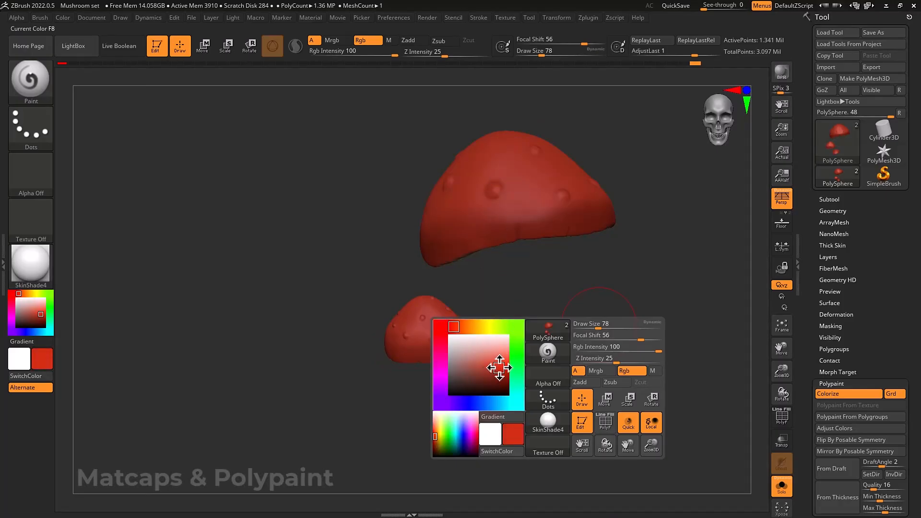
{"action": "left_click", "coordinate": [500, 365]}
{"action": "left_click_drag", "start_coordinate": [529, 351], "coordinate": [519, 377]}
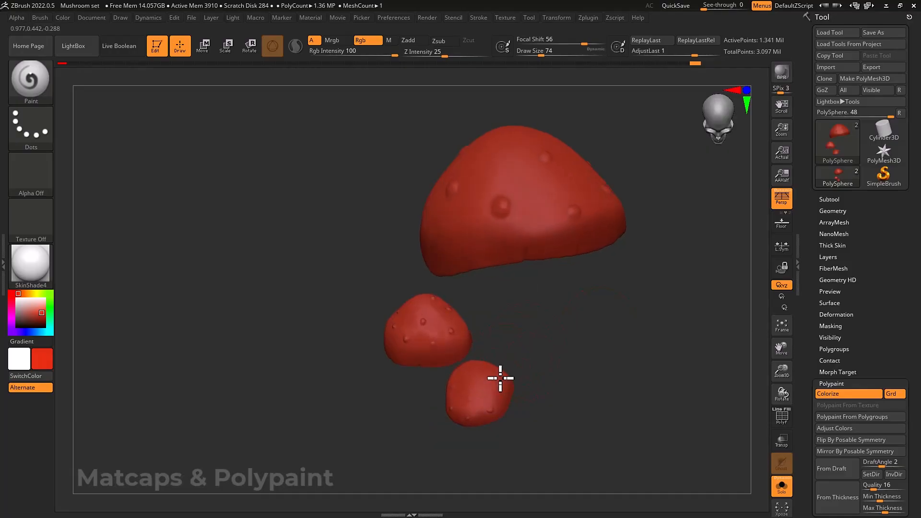
Paint bright red highlights on top of the smallest cap with Draw Size 50 and the middle cap with Draw Size 58
{"action": "key", "text": "["}
{"action": "key", "text": "["}
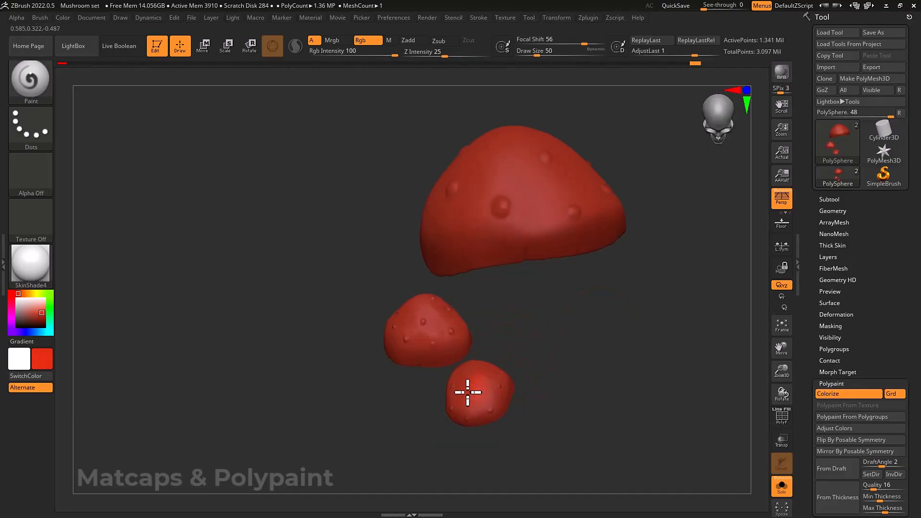
{"action": "left_click_drag", "start_coordinate": [468, 392], "coordinate": [482, 400]}
{"action": "right_click_drag", "start_coordinate": [442, 329], "coordinate": [425, 321]}
{"action": "key", "text": "]"}
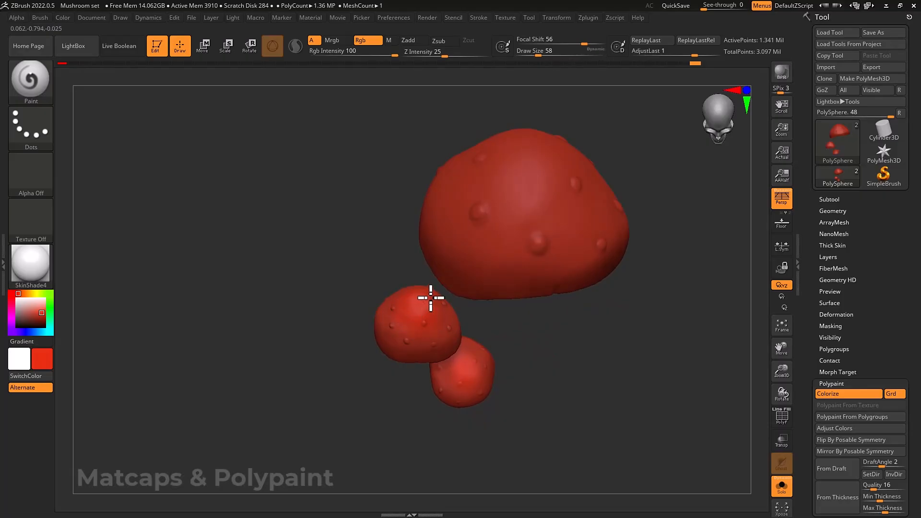
Paint a bright red highlight on top of the largest cap with Draw Size 90 and unhide the whole mushroom set
{"action": "right_click_drag", "start_coordinate": [477, 265], "coordinate": [511, 250]}
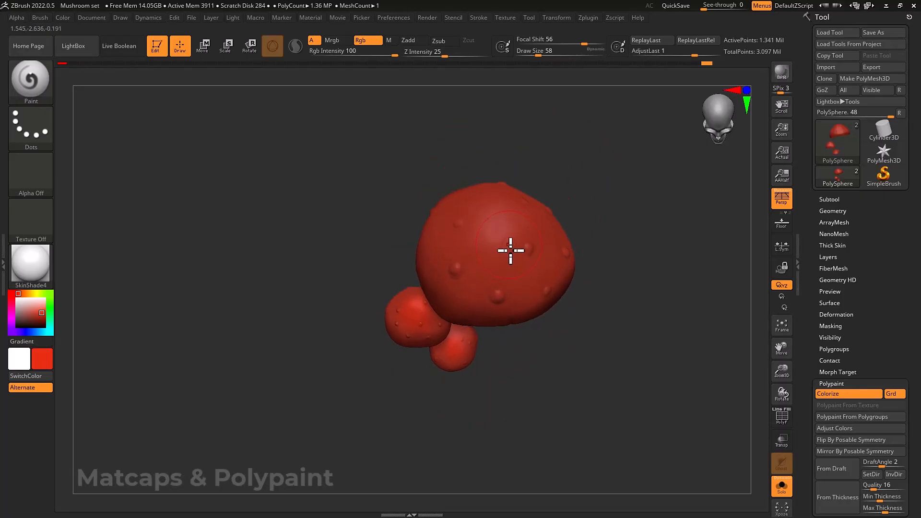
{"action": "key", "text": "]"}
{"action": "key", "text": "]"}
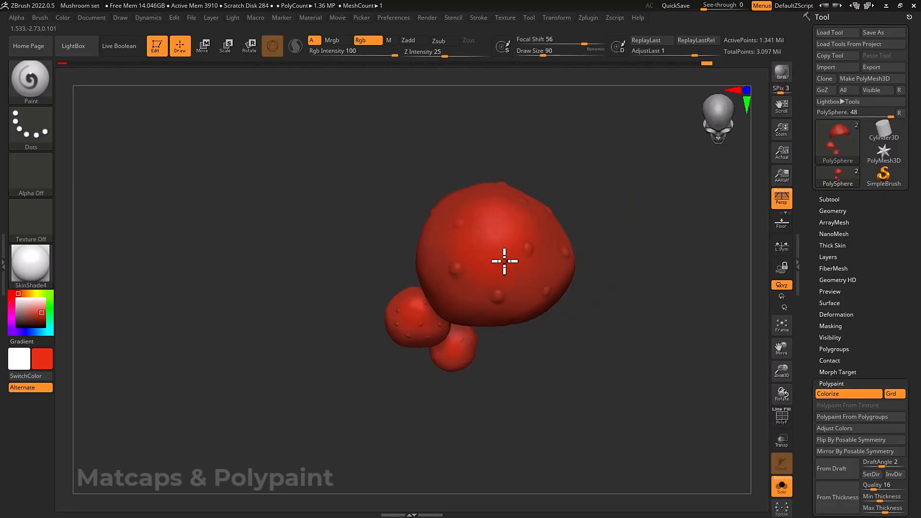
{"action": "mouse_move", "coordinate": [504, 243]}
{"action": "right_mouse_down"}
{"action": "mouse_move", "coordinate": [528, 191]}
{"action": "mouse_move", "coordinate": [541, 192]}
{"action": "right_mouse_up"}
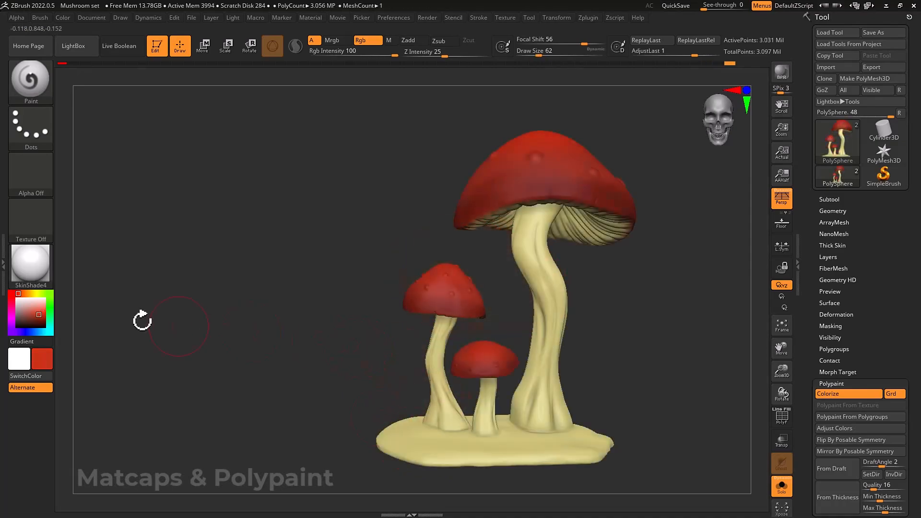
Sample the stem's pale yellow and paint the first bumps near the largest cap's rim with Draw Size 14
{"action": "left_click_drag", "start_coordinate": [52, 310], "coordinate": [547, 286]}
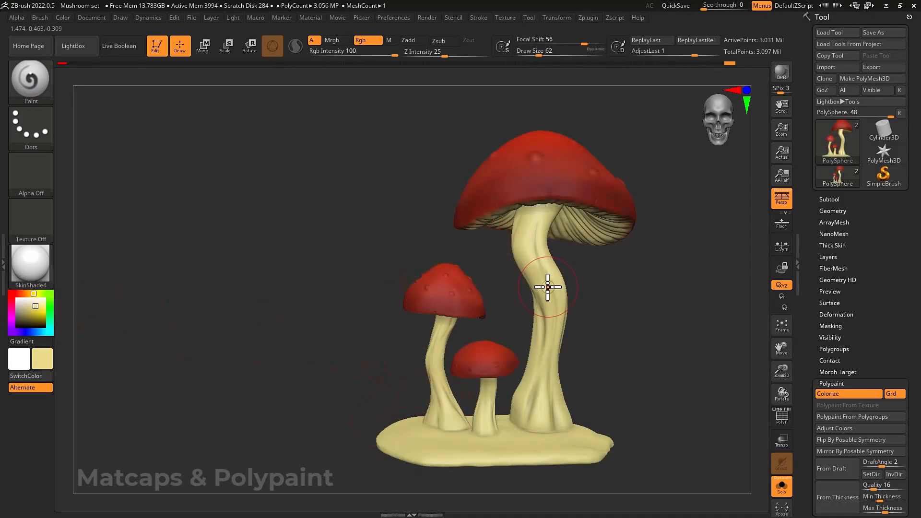
{"action": "mouse_move", "coordinate": [609, 279]}
{"action": "right_mouse_down"}
{"action": "mouse_move", "coordinate": [617, 277]}
{"action": "mouse_move", "coordinate": [627, 310]}
{"action": "mouse_move", "coordinate": [647, 278]}
{"action": "mouse_move", "coordinate": [633, 283]}
{"action": "right_mouse_up"}
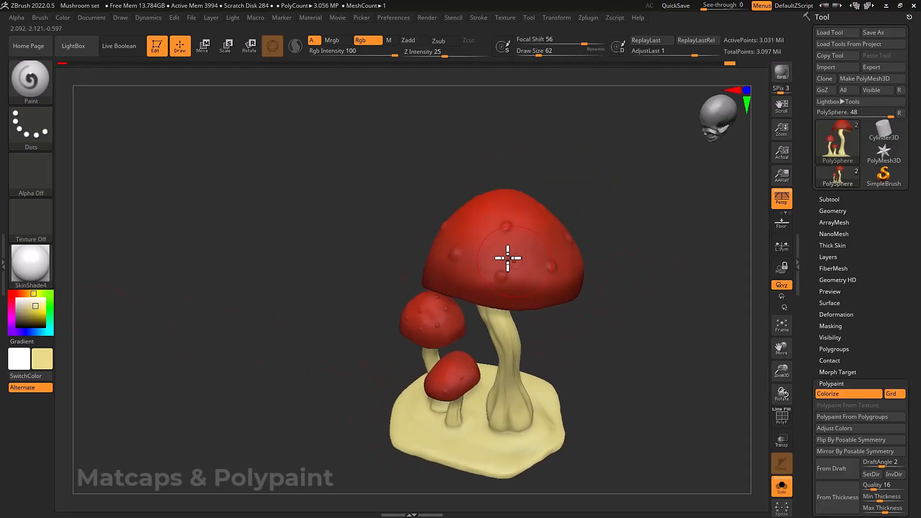
{"action": "key", "text": "bracketleft"}
{"action": "key", "text": "bracketleft"}
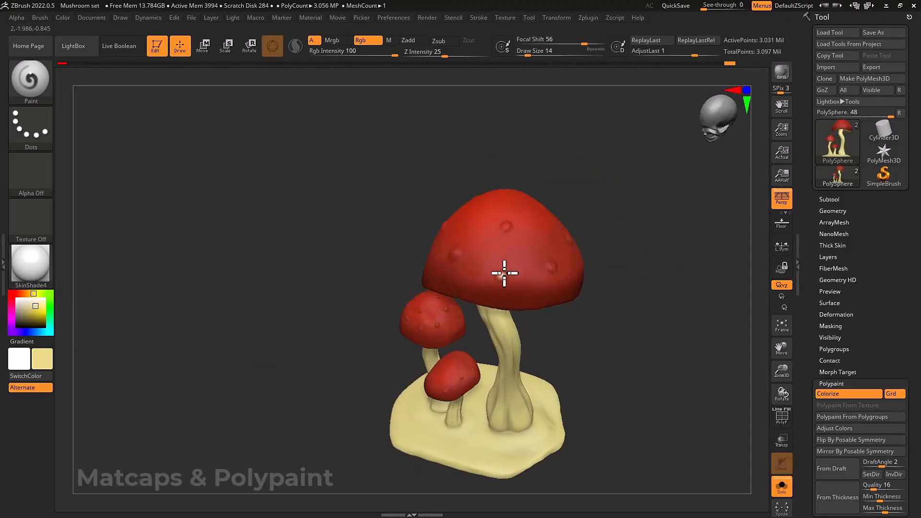
{"action": "left_click", "coordinate": [506, 275]}
{"action": "right_click_drag", "start_coordinate": [506, 275], "coordinate": [550, 265]}
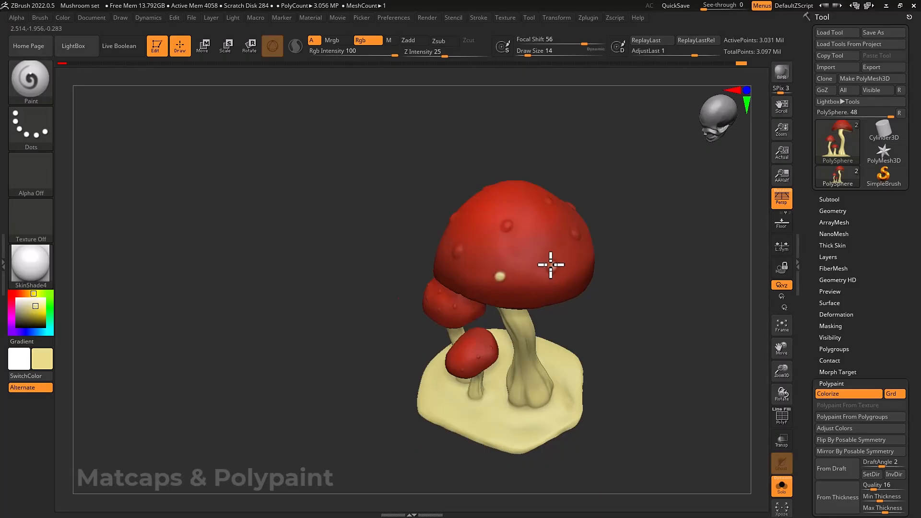
{"action": "left_click", "coordinate": [551, 268]}
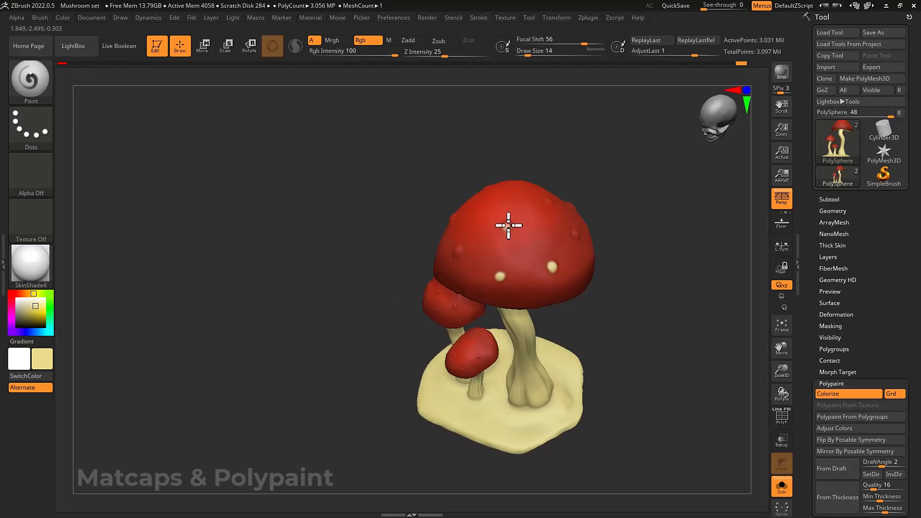
Paint the remaining bumps around the largest cap pale yellow, using Draw Size 14 and then 18
{"action": "right_click_drag", "start_coordinate": [510, 227], "coordinate": [444, 279]}
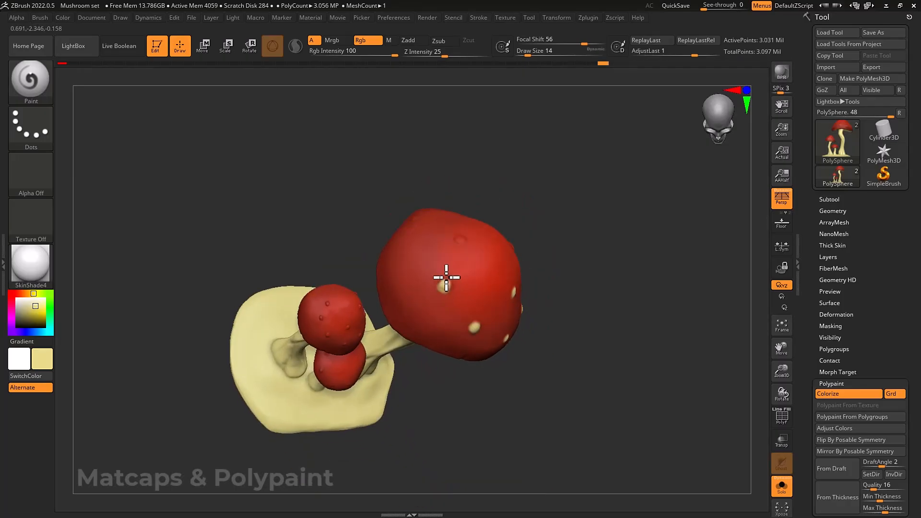
{"action": "mouse_move", "coordinate": [470, 249]}
{"action": "right_mouse_down"}
{"action": "mouse_move", "coordinate": [488, 283]}
{"action": "mouse_move", "coordinate": [462, 240]}
{"action": "right_mouse_up"}
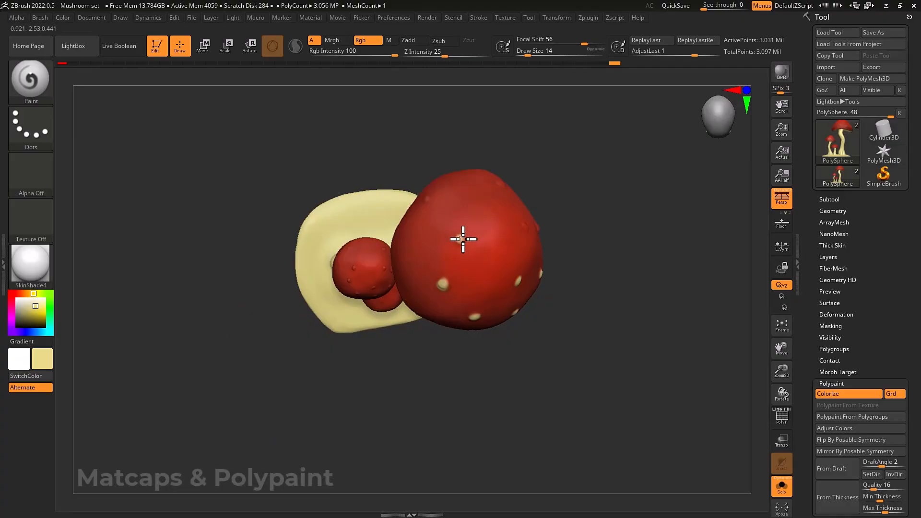
{"action": "right_click_drag", "start_coordinate": [555, 251], "coordinate": [529, 274]}
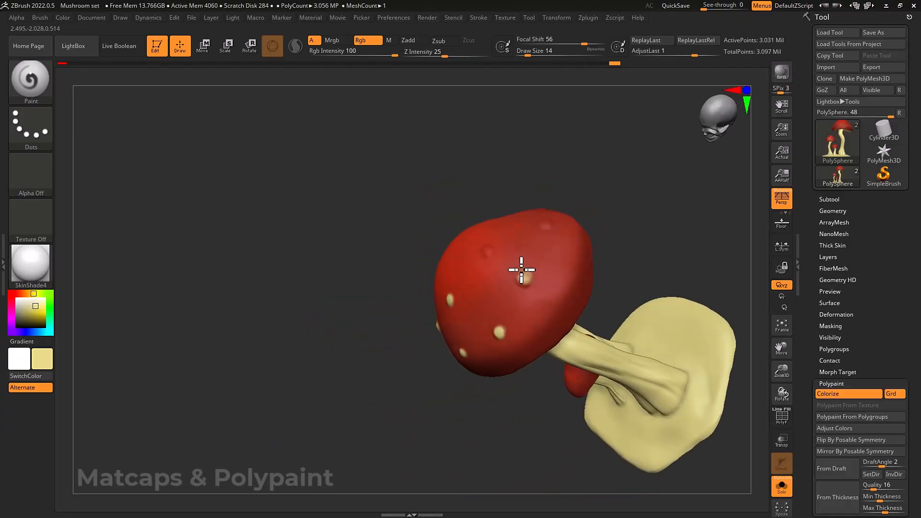
{"action": "right_click_drag", "start_coordinate": [520, 267], "coordinate": [494, 257]}
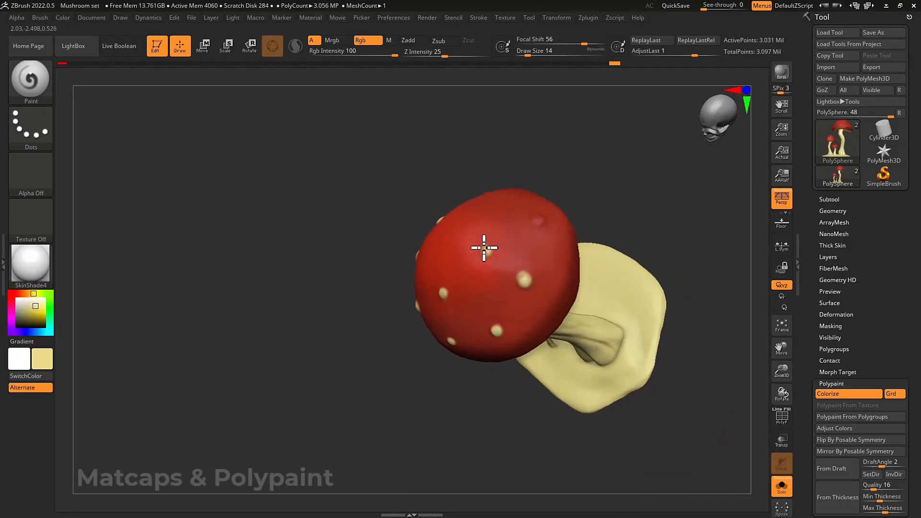
{"action": "right_click_drag", "start_coordinate": [555, 218], "coordinate": [545, 232]}
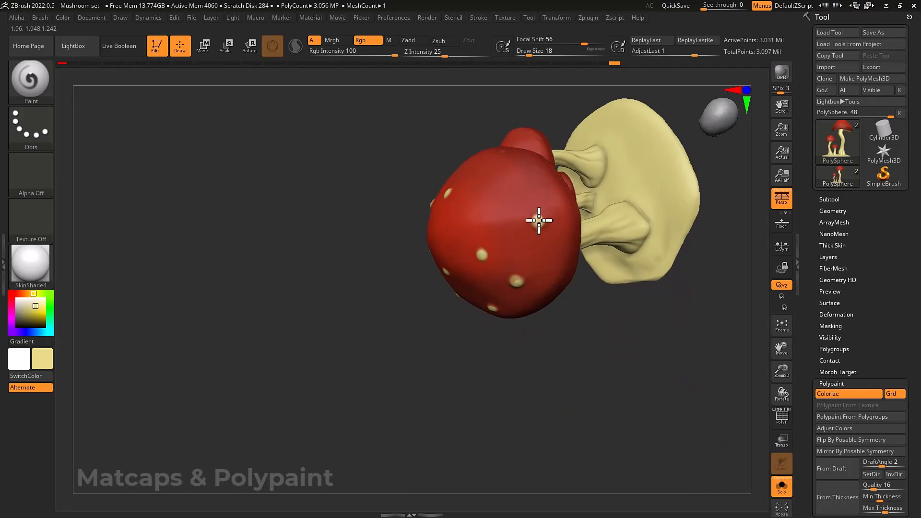
{"action": "right_click_drag", "start_coordinate": [561, 240], "coordinate": [553, 276]}
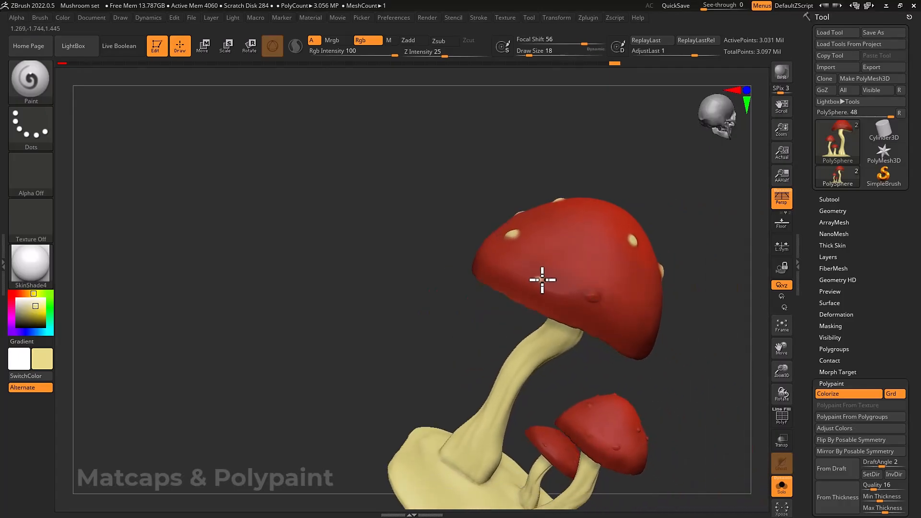
{"action": "right_click_drag", "start_coordinate": [558, 268], "coordinate": [598, 297]}
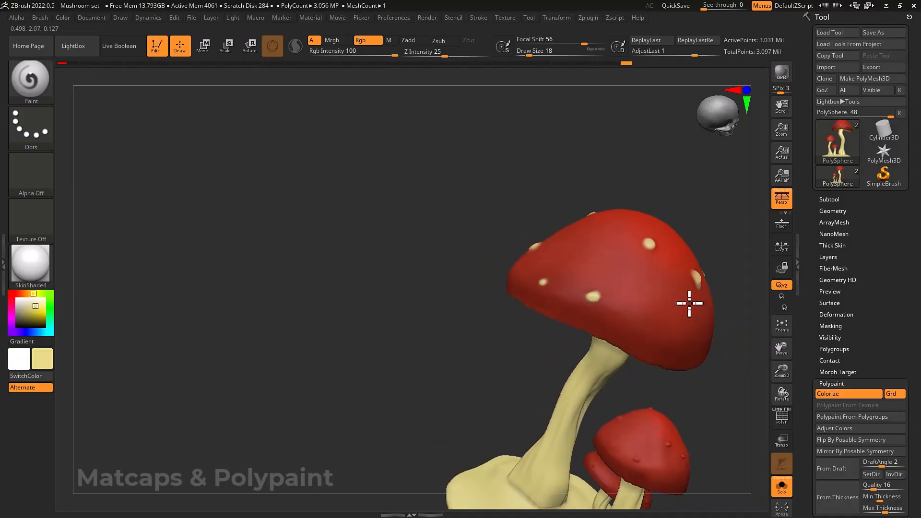
Paint the bumps on the middle and smallest caps pale yellow, starting on the middle cap with Draw Size 10
{"action": "right_click_drag", "start_coordinate": [689, 302], "coordinate": [600, 284]}
{"action": "right_click_drag", "start_coordinate": [583, 339], "coordinate": [511, 311], "text": "alt"}
{"action": "right_click_drag", "start_coordinate": [516, 355], "coordinate": [482, 316], "text": "alt"}
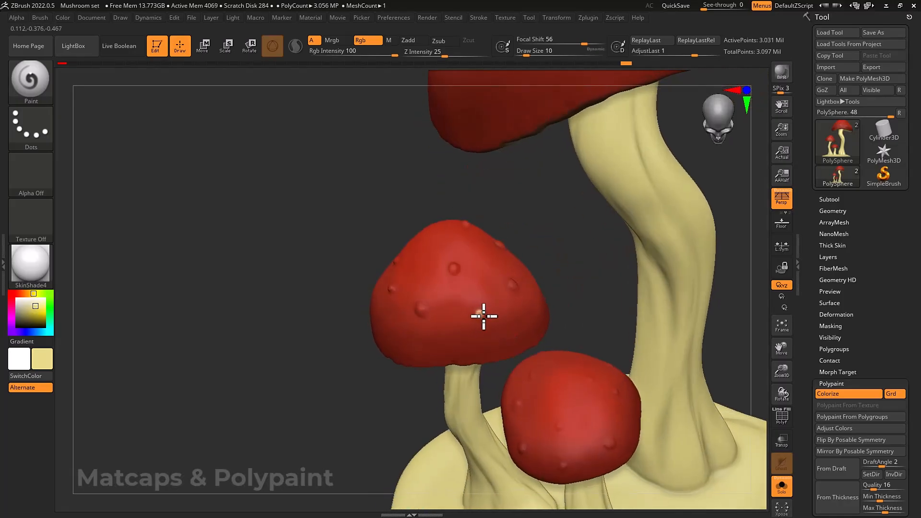
{"action": "left_click", "coordinate": [455, 268]}
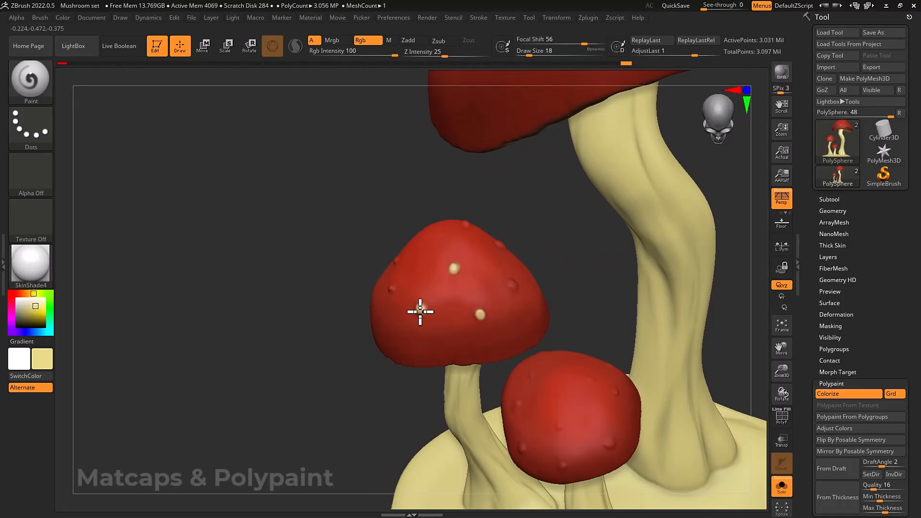
{"action": "right_click_drag", "start_coordinate": [420, 312], "coordinate": [512, 292]}
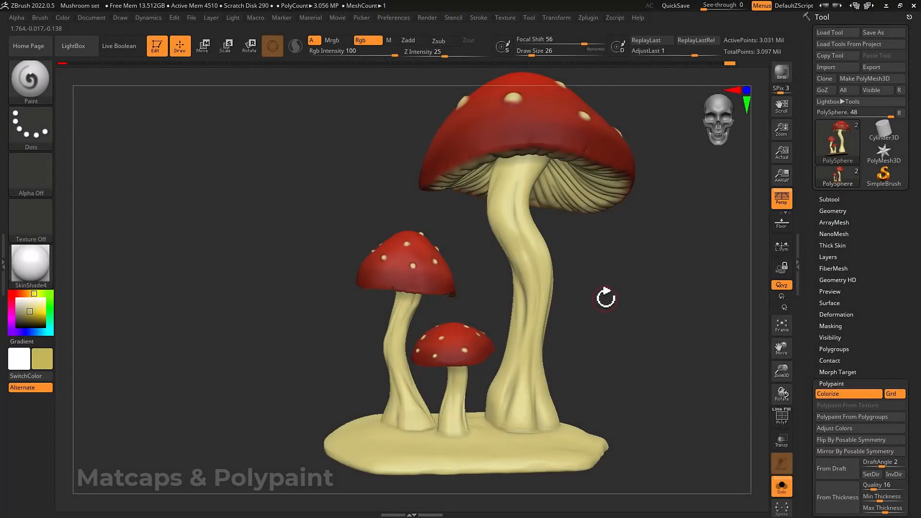
Fill only the ground base with brown (R 115, G 84, B 39) while the mushrooms are masked, and clear the mask
{"action": "key", "text": "w"}
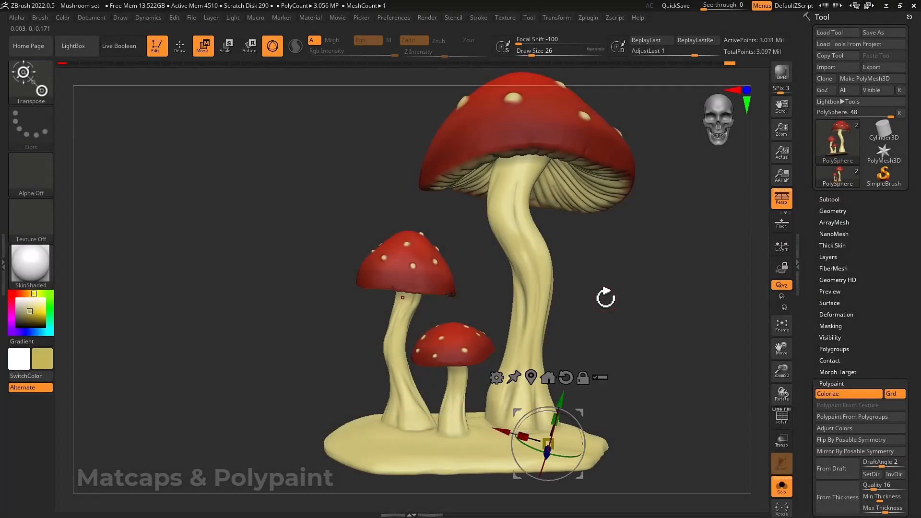
{"action": "left_click", "coordinate": [465, 449], "text": "ctrl"}
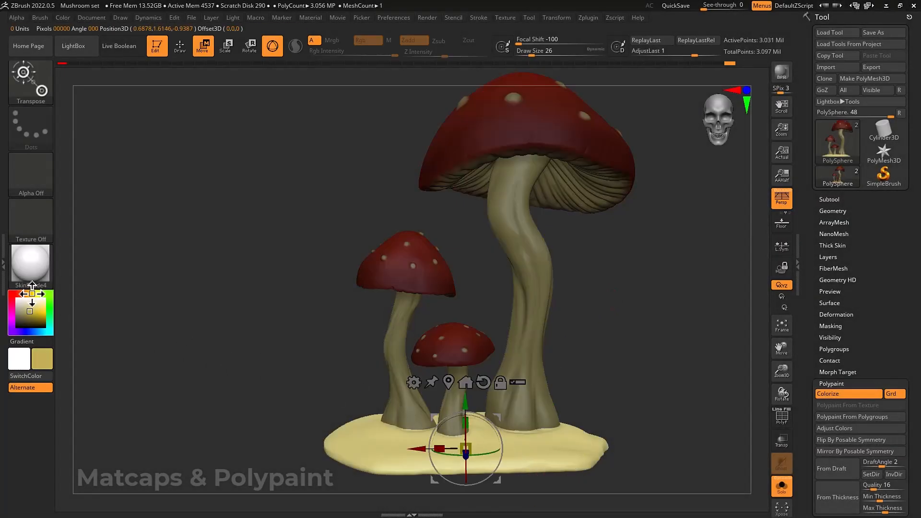
{"action": "mouse_move", "coordinate": [31, 312]}
{"action": "left_mouse_down"}
{"action": "mouse_move", "coordinate": [26, 294]}
{"action": "mouse_move", "coordinate": [29, 319]}
{"action": "left_mouse_up"}
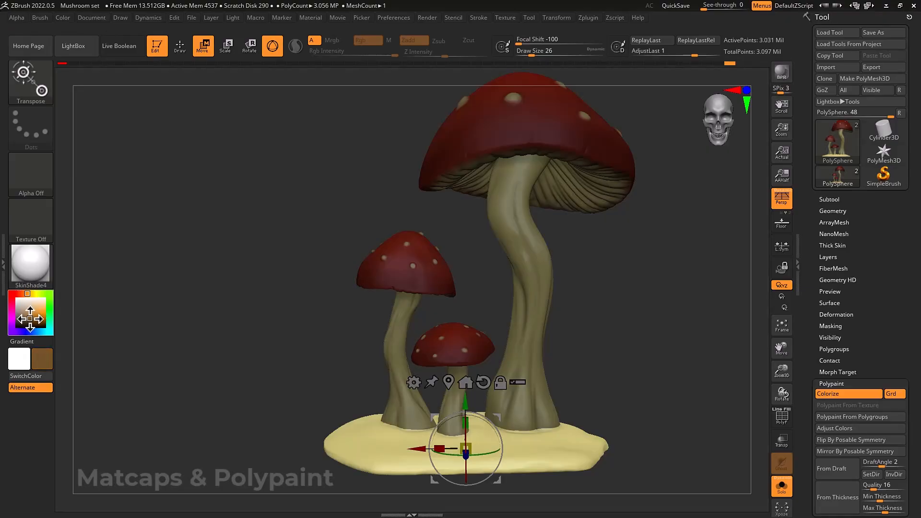
{"action": "left_click", "coordinate": [65, 18]}
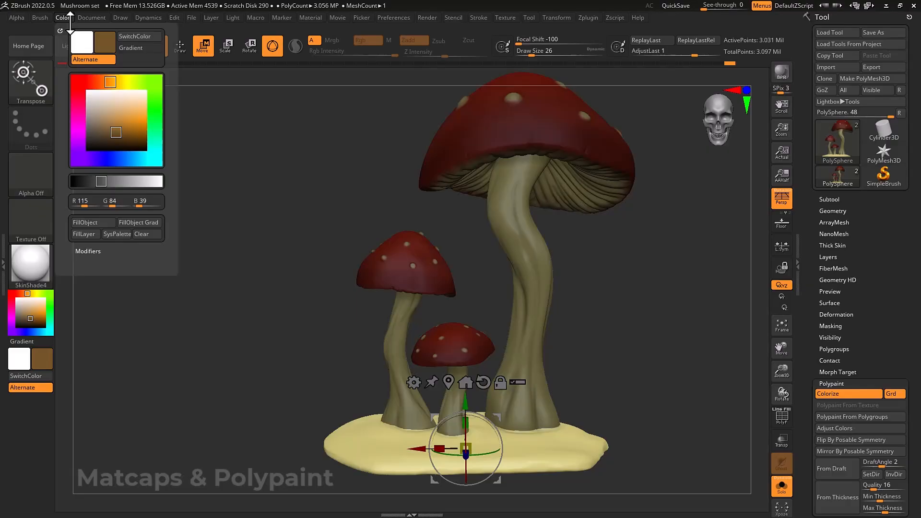
{"action": "left_click", "coordinate": [91, 219]}
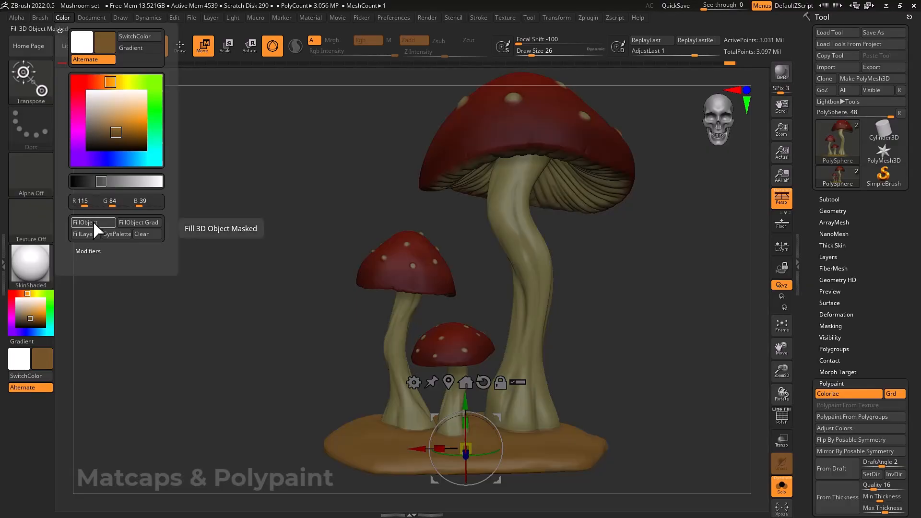
{"action": "left_click", "coordinate": [607, 332], "text": "ctrl"}
{"action": "mouse_move", "coordinate": [613, 316]}
{"action": "left_mouse_down", "text": "alt"}
{"action": "mouse_move", "coordinate": [629, 322]}
{"action": "mouse_move", "coordinate": [626, 313]}
{"action": "mouse_move", "coordinate": [648, 305]}
{"action": "left_mouse_up", "text": "alt"}
Sample the stem's pale yellow, darken it for shading, and isolate the three stems
{"action": "key", "text": "q"}
{"action": "key", "text": "space"}
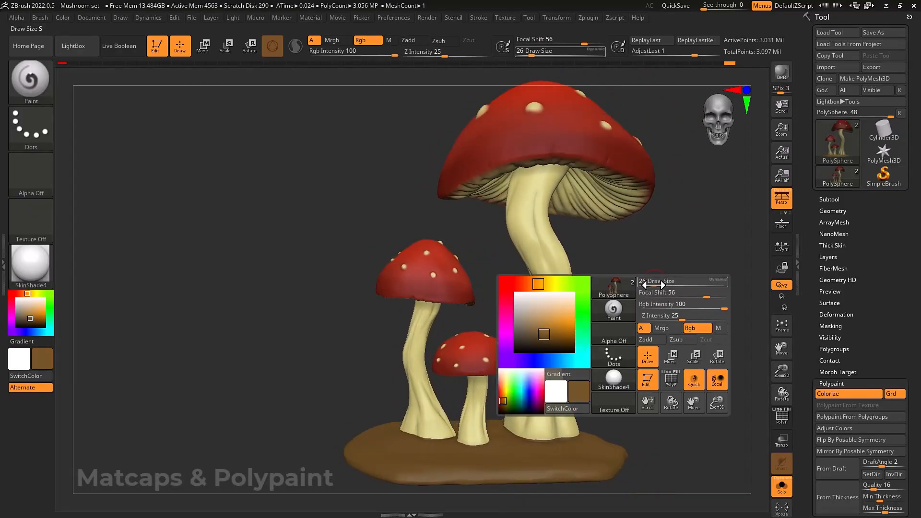
{"action": "left_click_drag", "start_coordinate": [555, 314], "coordinate": [553, 254]}
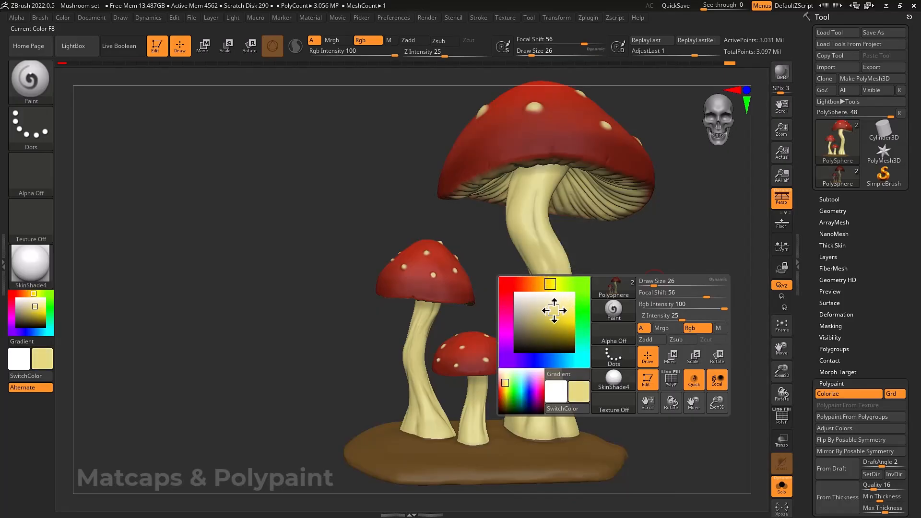
{"action": "left_click_drag", "start_coordinate": [553, 315], "coordinate": [552, 319]}
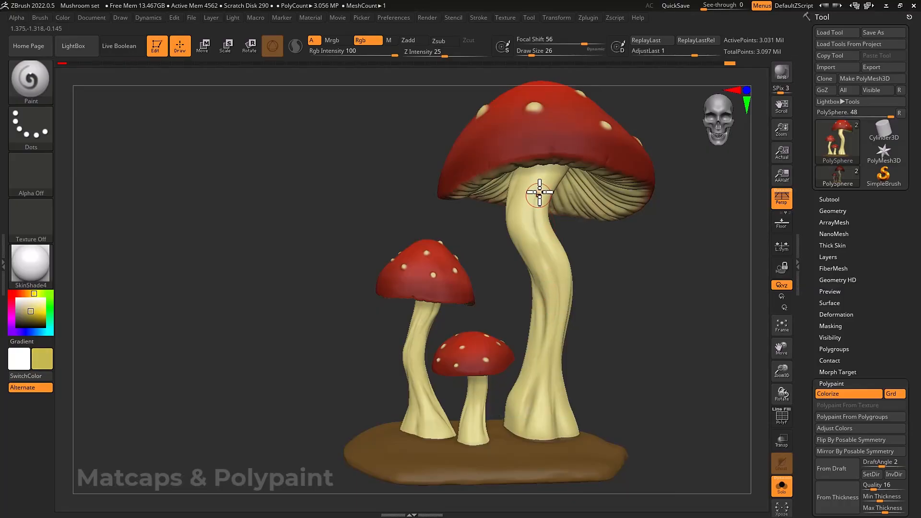
{"action": "left_click", "coordinate": [551, 254], "text": "ctrl+shift"}
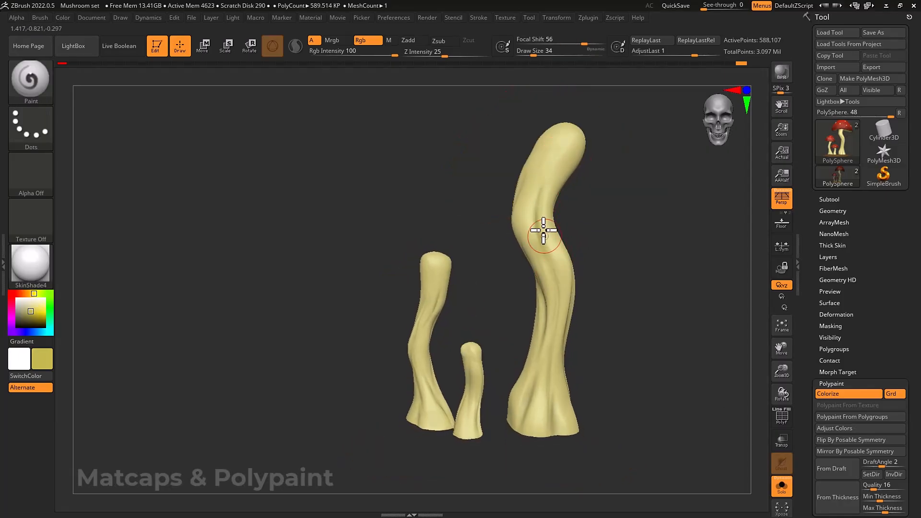
Paint the darker yellow into the creases of the smallest stem with Draw Size 18 and the middle stem with Draw Size 22
{"action": "mouse_move", "coordinate": [566, 286]}
{"action": "right_mouse_down"}
{"action": "mouse_move", "coordinate": [533, 307]}
{"action": "mouse_move", "coordinate": [551, 314]}
{"action": "mouse_move", "coordinate": [526, 317]}
{"action": "right_mouse_up"}
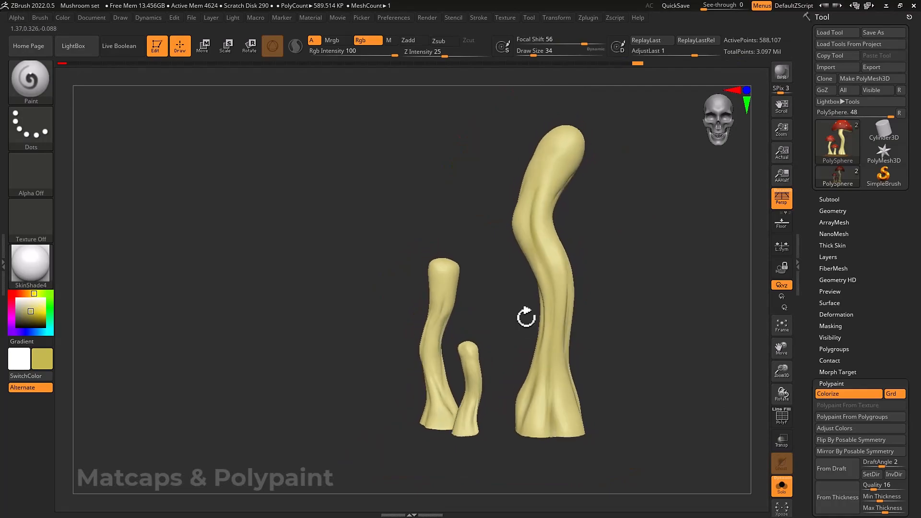
{"action": "key", "text": "bracketleft"}
{"action": "key", "text": "bracketleft"}
{"action": "mouse_move", "coordinate": [474, 435]}
{"action": "right_mouse_down"}
{"action": "mouse_move", "coordinate": [499, 387]}
{"action": "mouse_move", "coordinate": [469, 369]}
{"action": "right_mouse_up"}
{"action": "key", "text": "bracketright"}
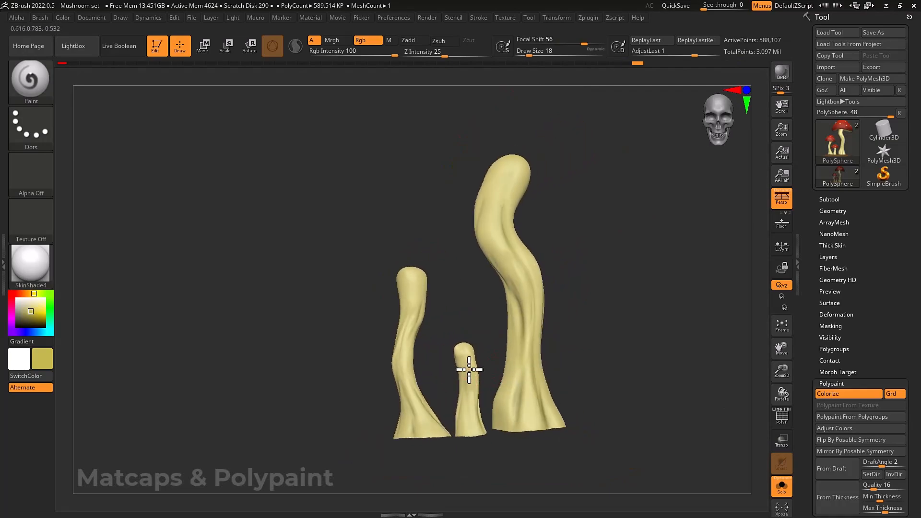
{"action": "right_click_drag", "start_coordinate": [483, 447], "coordinate": [503, 451]}
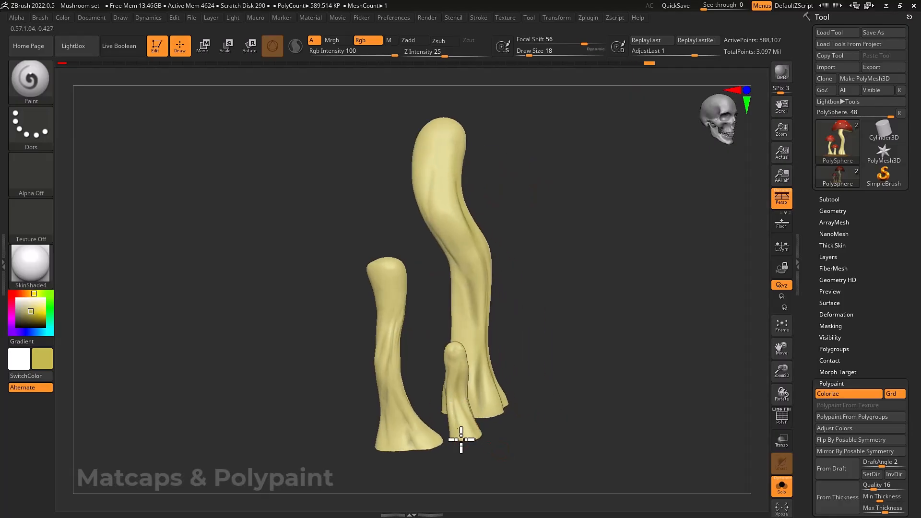
{"action": "right_click_drag", "start_coordinate": [469, 422], "coordinate": [422, 417]}
{"action": "key", "text": "bracketright"}
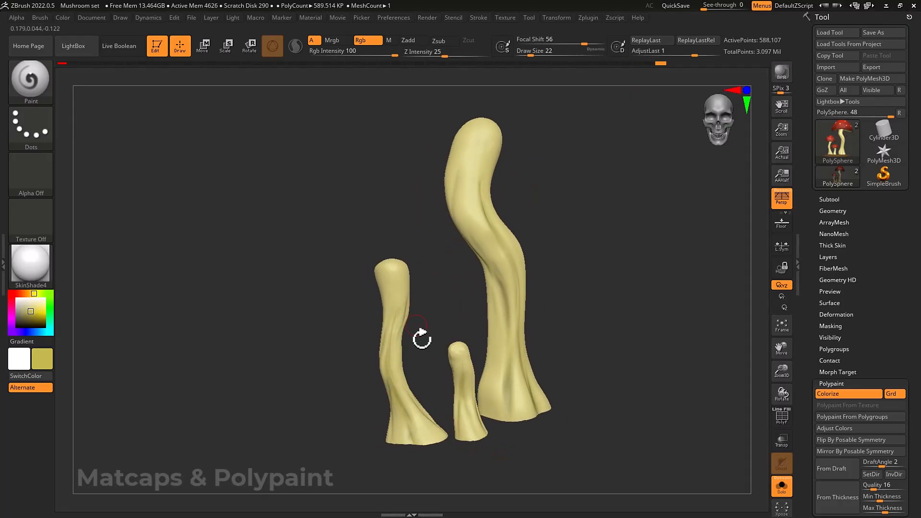
{"action": "right_click_drag", "start_coordinate": [422, 339], "coordinate": [410, 379]}
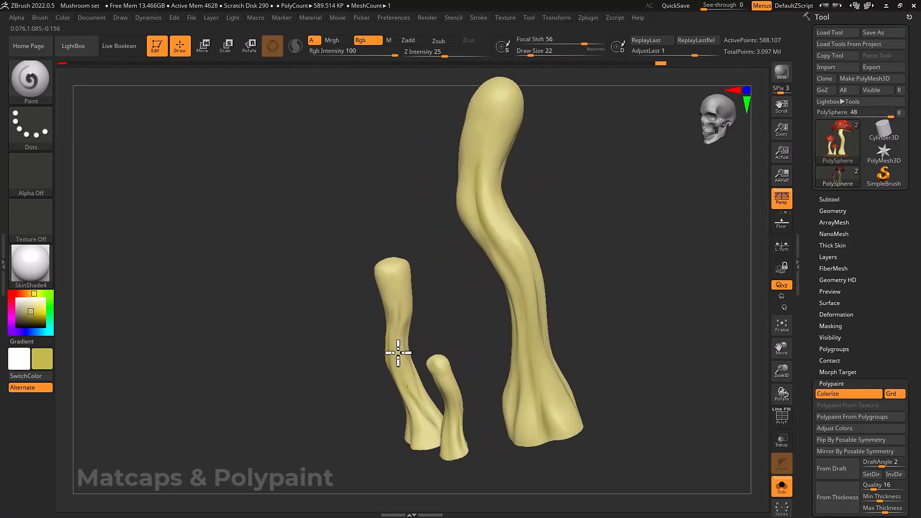
Shade the creases all around the largest stem with the darker yellow at Draw Size 34 and unhide the whole set
{"action": "right_click_drag", "start_coordinate": [545, 298], "coordinate": [508, 335]}
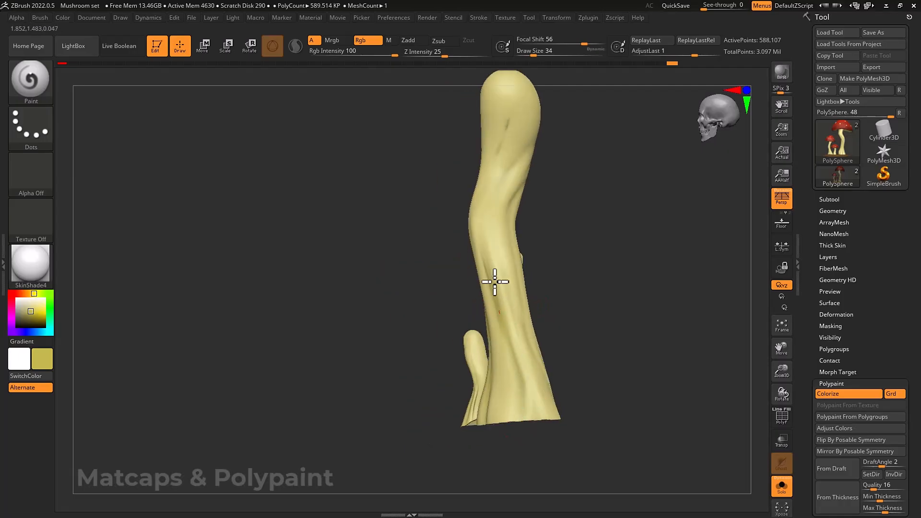
{"action": "right_click_drag", "start_coordinate": [485, 266], "coordinate": [479, 213]}
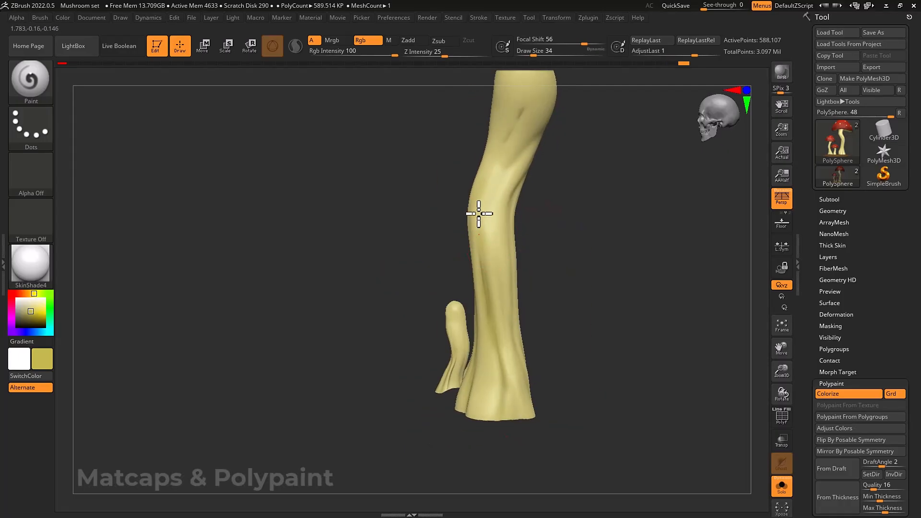
{"action": "right_click_drag", "start_coordinate": [522, 175], "coordinate": [535, 141]}
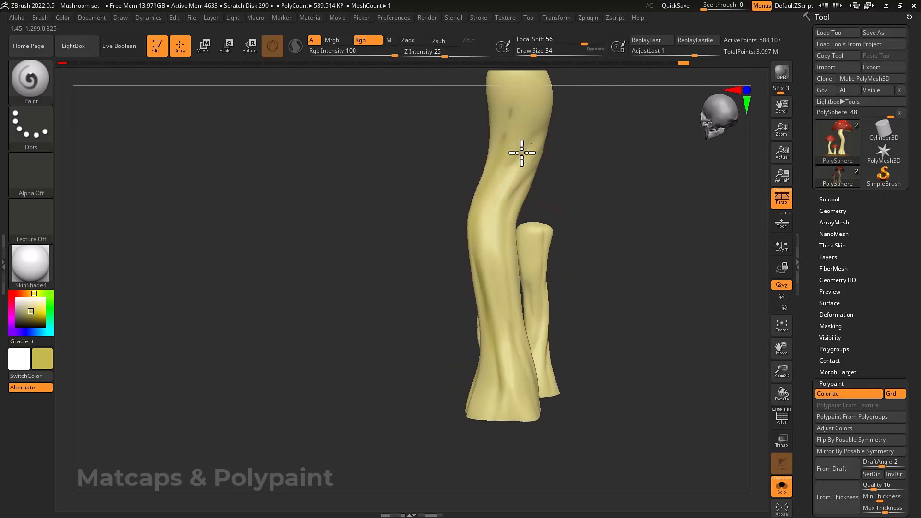
{"action": "right_click_drag", "start_coordinate": [535, 195], "coordinate": [518, 181]}
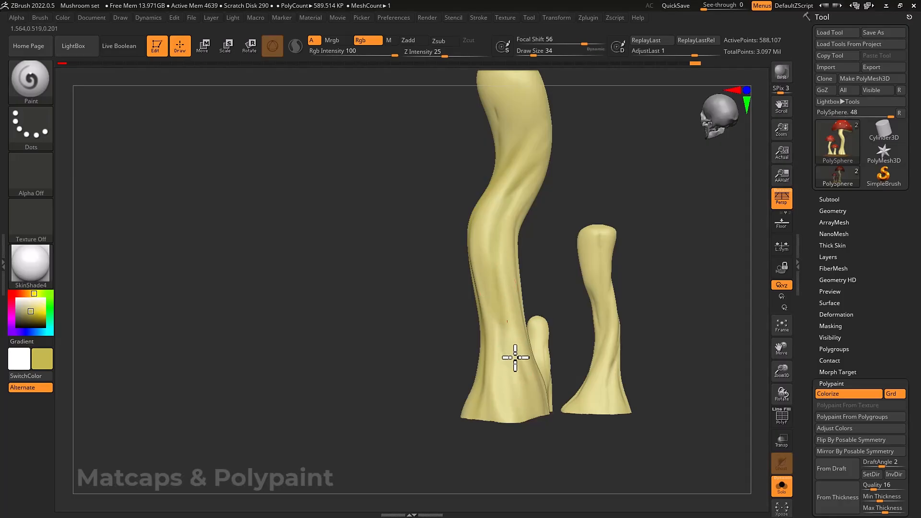
{"action": "right_click_drag", "start_coordinate": [510, 404], "coordinate": [505, 308]}
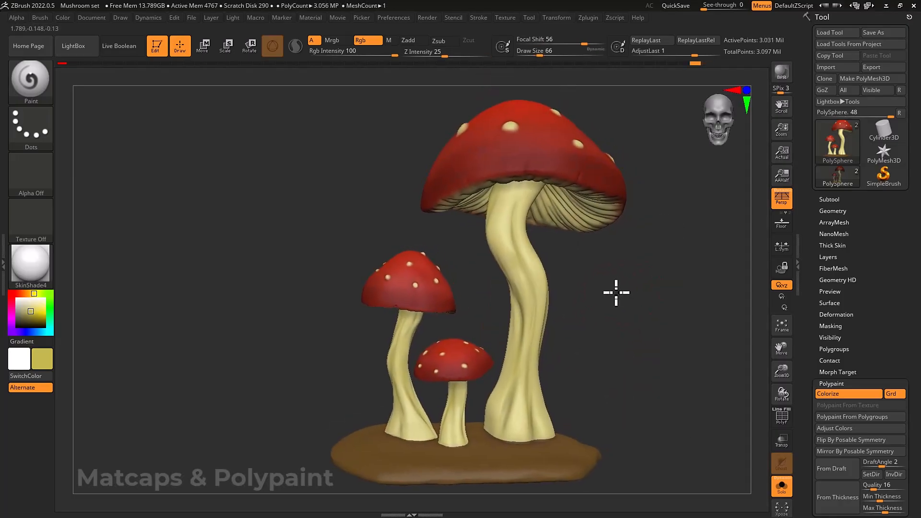
Change the paint colour to a very dark red and set the Focal Shift to 59
{"action": "mouse_move", "coordinate": [616, 292]}
{"action": "right_mouse_down"}
{"action": "mouse_move", "coordinate": [611, 301]}
{"action": "mouse_move", "coordinate": [625, 297]}
{"action": "right_mouse_up"}
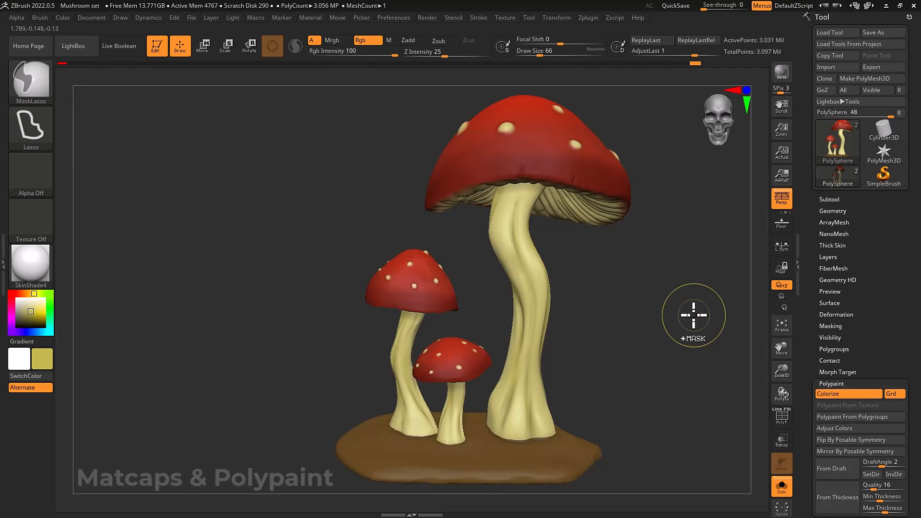
{"action": "key", "text": "space"}
{"action": "left_click_drag", "start_coordinate": [596, 314], "coordinate": [596, 196]}
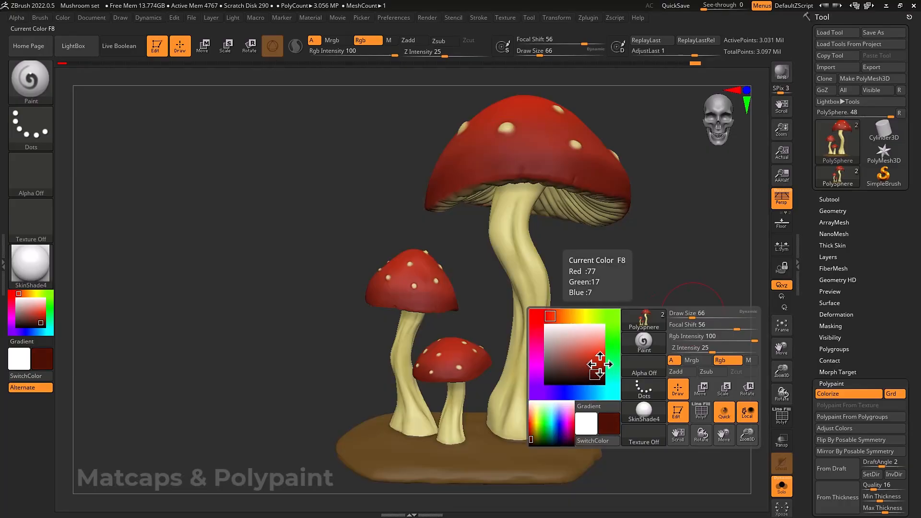
{"action": "left_click_drag", "start_coordinate": [727, 328], "coordinate": [736, 328]}
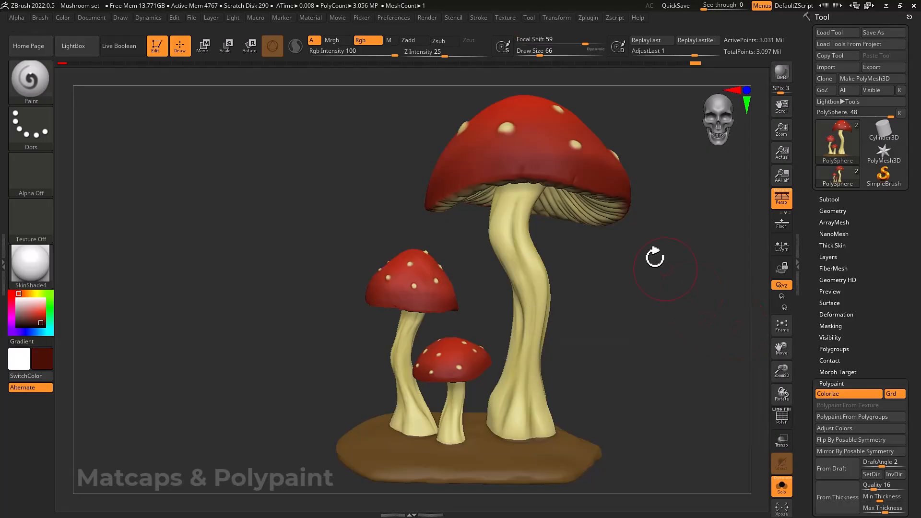
Paint very dark red creases around the rim of the largest mushroom cap with Draw Sizes from 10 to 34, softening the strokes with Smooth
{"action": "right_click_drag", "start_coordinate": [578, 180], "coordinate": [556, 213], "text": "ctrl"}
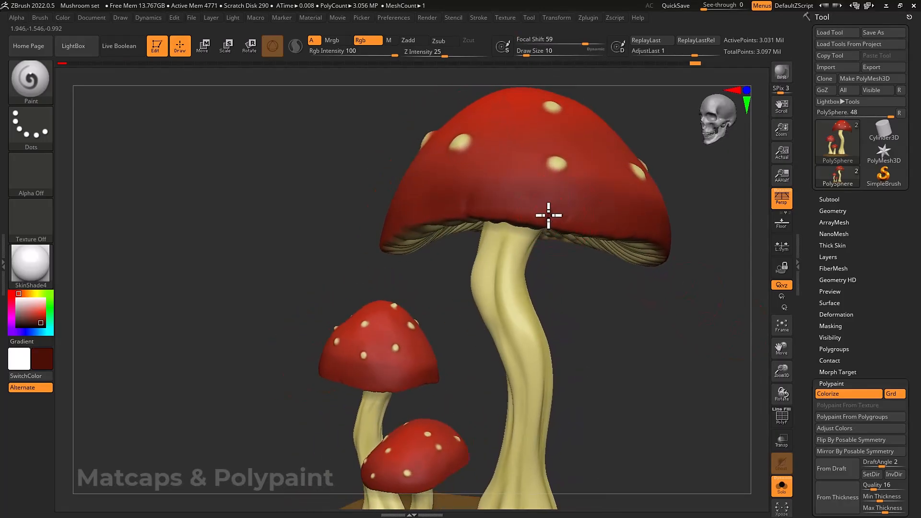
{"action": "key", "text": "shift"}
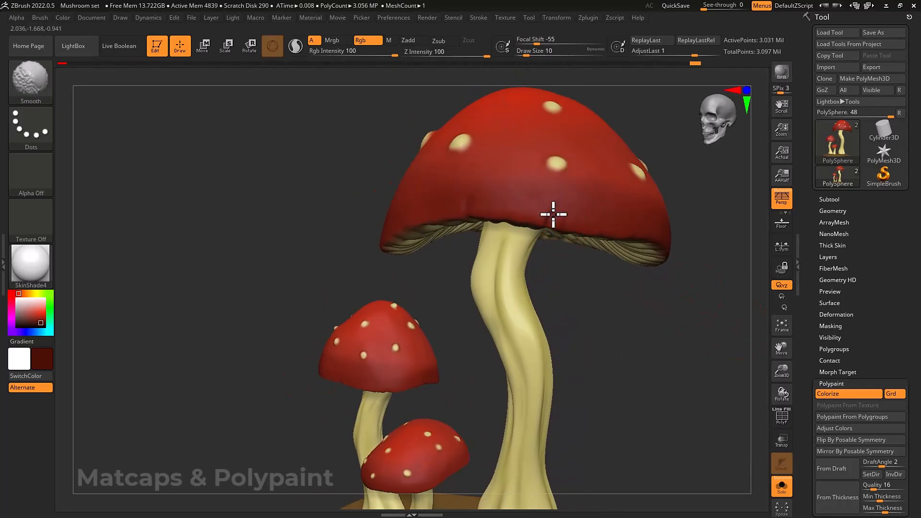
{"action": "mouse_move", "coordinate": [566, 231]}
{"action": "right_mouse_down"}
{"action": "mouse_move", "coordinate": [605, 207]}
{"action": "mouse_move", "coordinate": [565, 222]}
{"action": "mouse_move", "coordinate": [563, 214]}
{"action": "right_mouse_up"}
{"action": "key", "text": "shift"}
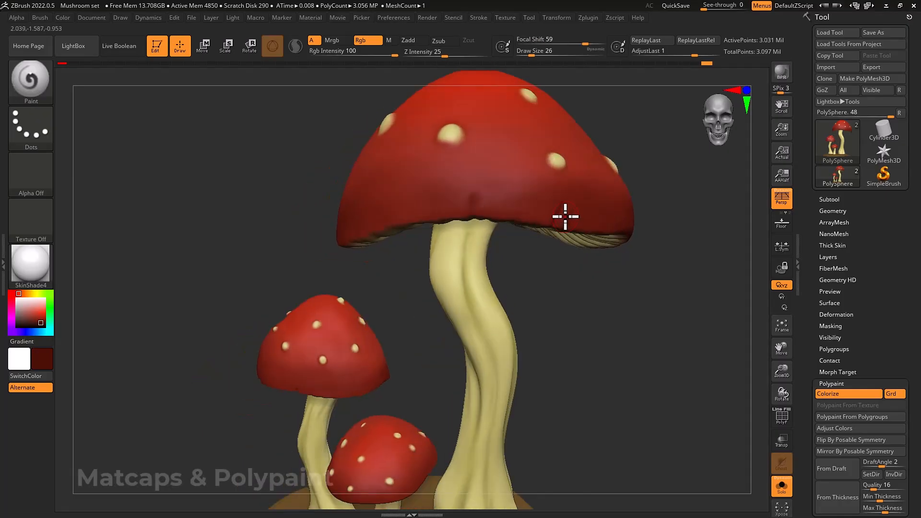
{"action": "key", "text": "shift"}
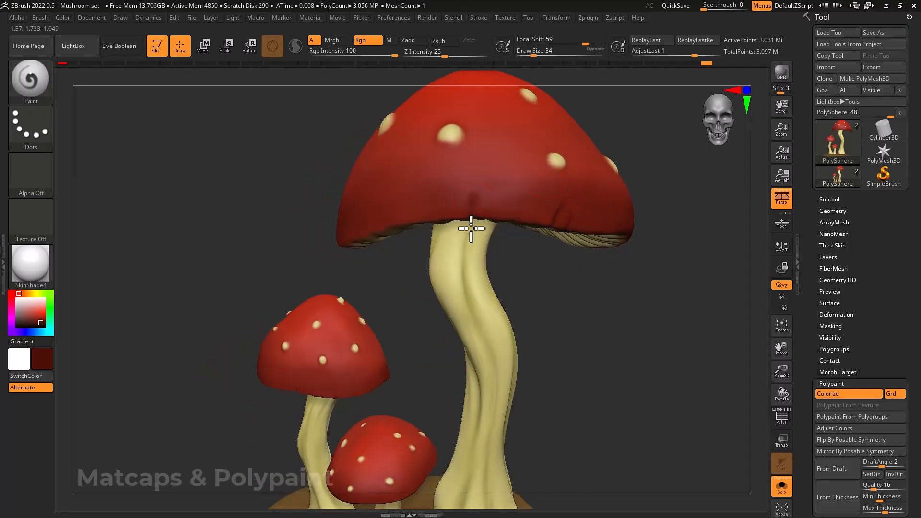
{"action": "left_click_drag", "start_coordinate": [480, 194], "coordinate": [481, 191]}
{"action": "right_click_drag", "start_coordinate": [482, 190], "coordinate": [515, 177]}
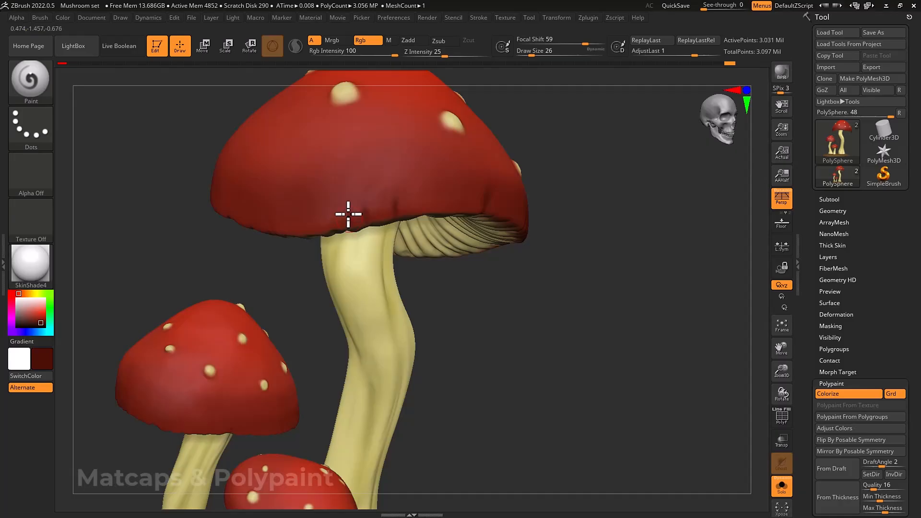
{"action": "right_click_drag", "start_coordinate": [391, 214], "coordinate": [360, 206]}
{"action": "left_click_drag", "start_coordinate": [370, 224], "coordinate": [371, 219]}
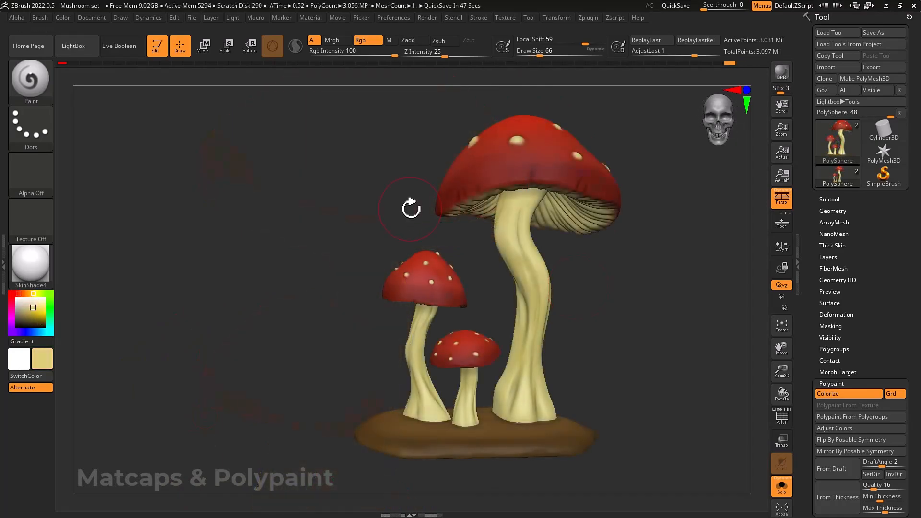
Inspect the mushroom set's polypaint without shading in Flat render mode and return to Preview mode
{"action": "left_click_drag", "start_coordinate": [581, 267], "coordinate": [606, 274]}
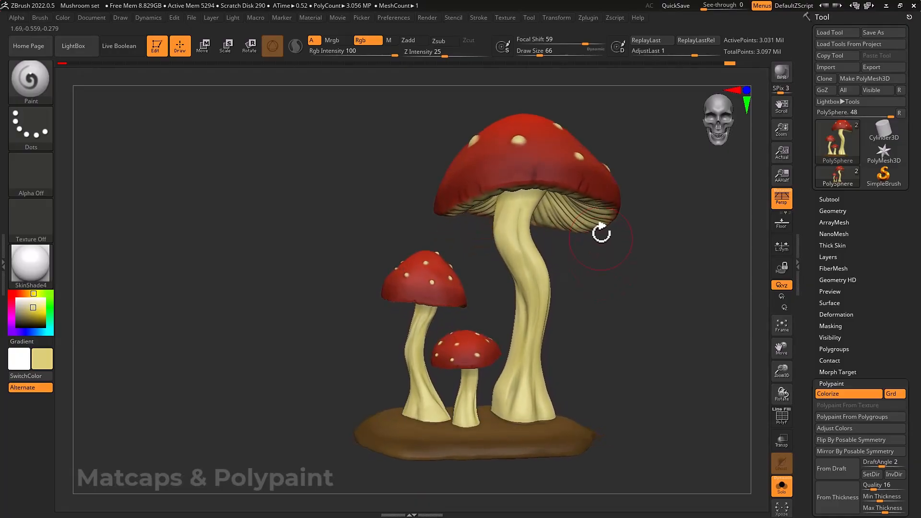
{"action": "left_click", "coordinate": [428, 18]}
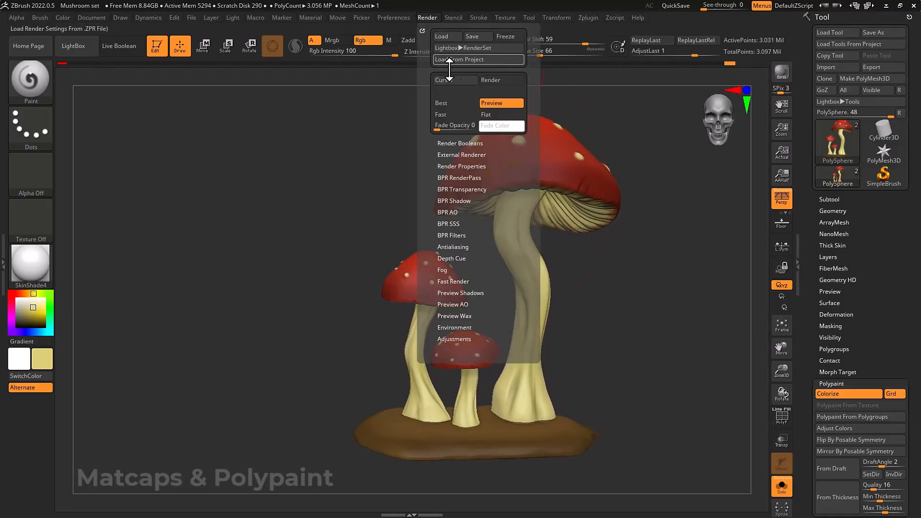
{"action": "left_click", "coordinate": [498, 114]}
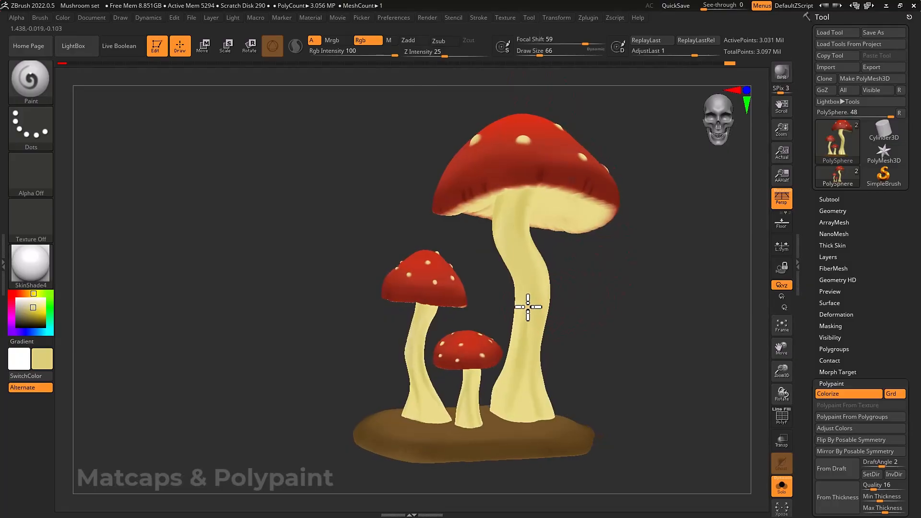
{"action": "left_click_drag", "start_coordinate": [529, 306], "coordinate": [709, 300]}
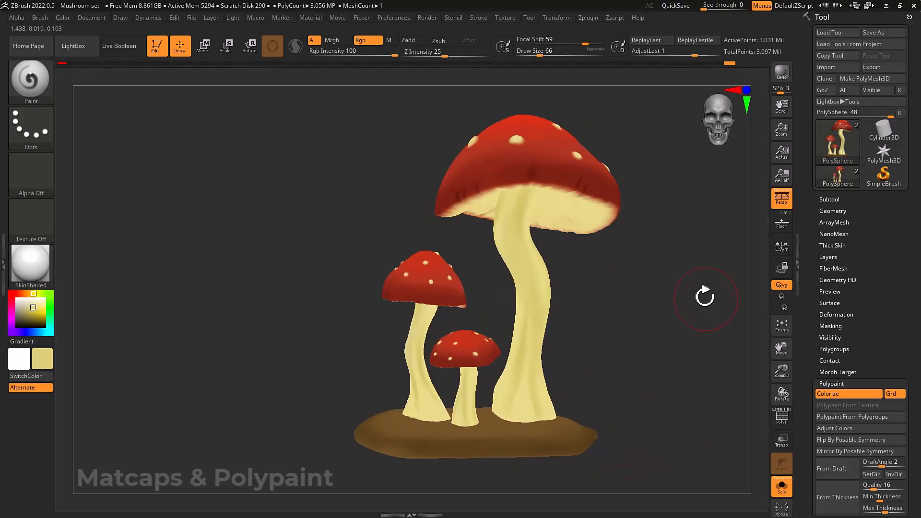
{"action": "left_click", "coordinate": [427, 17]}
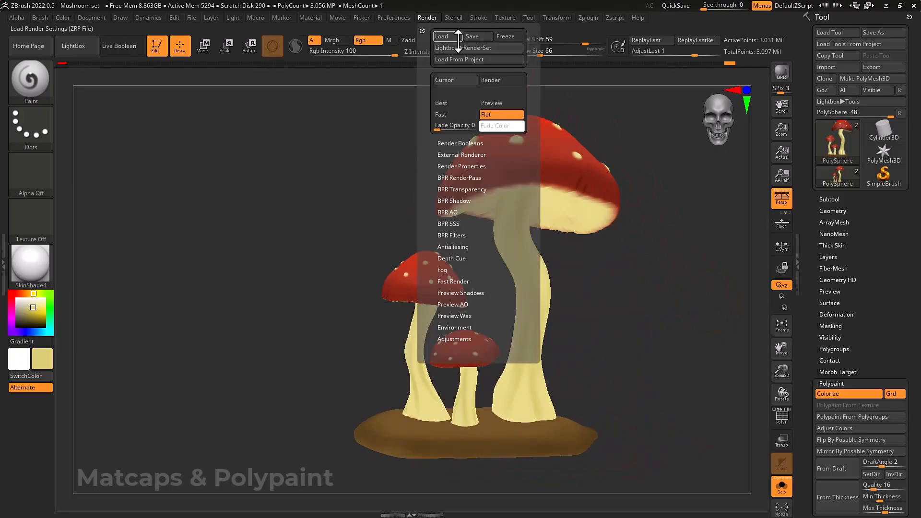
{"action": "left_click", "coordinate": [500, 100]}
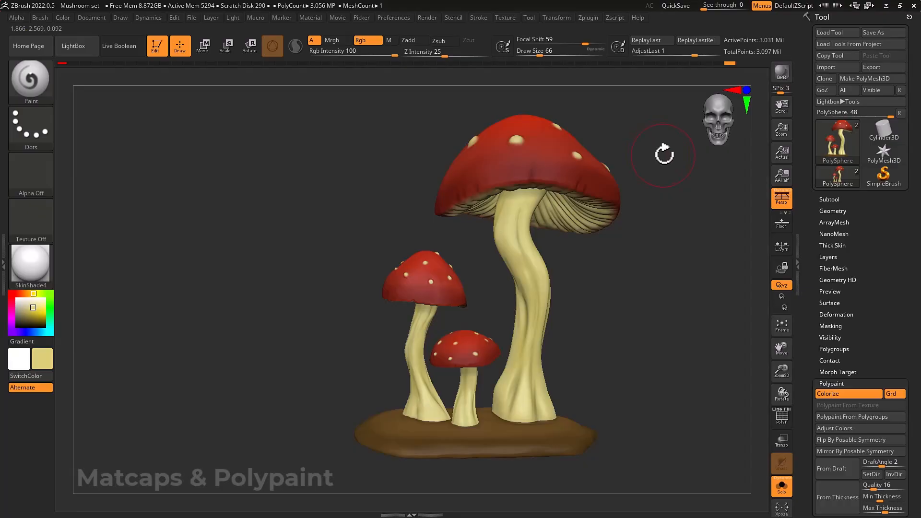